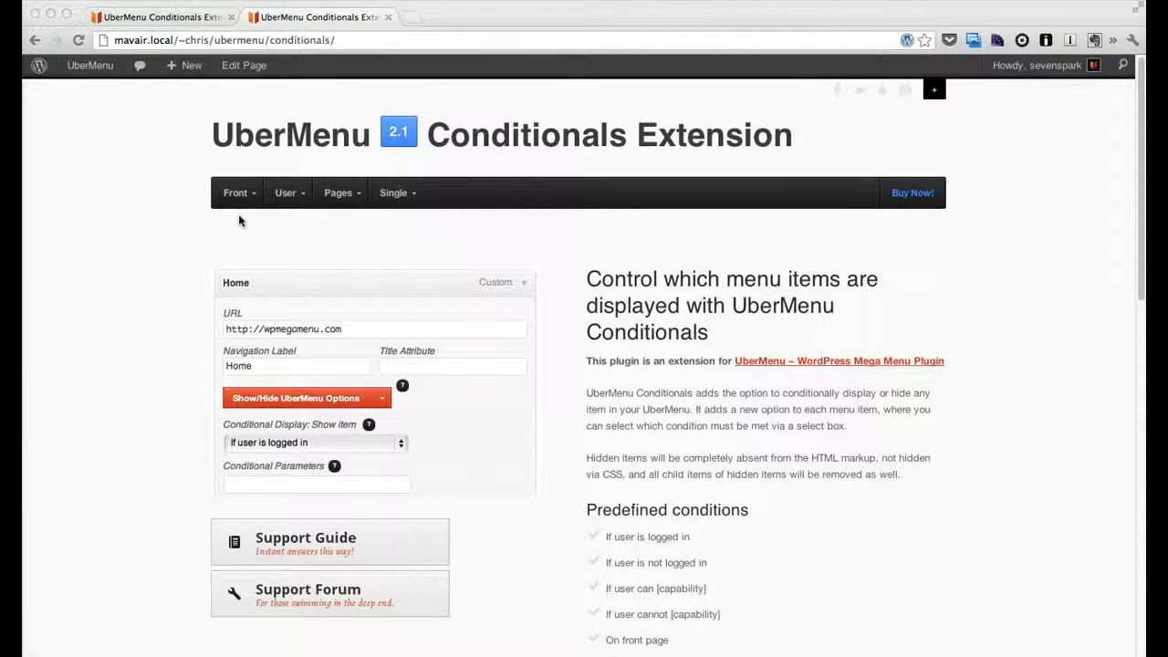
View the pages linked from the Pages and Single menu items, then close the extra browser tab.
click(338, 195)
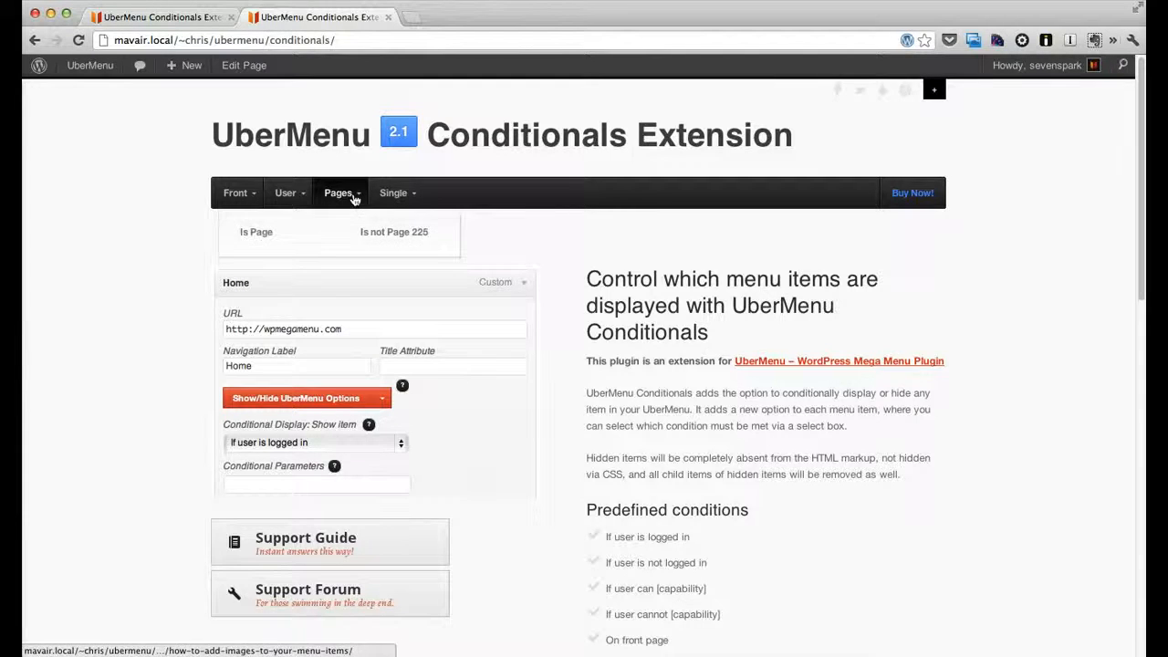
click(405, 195)
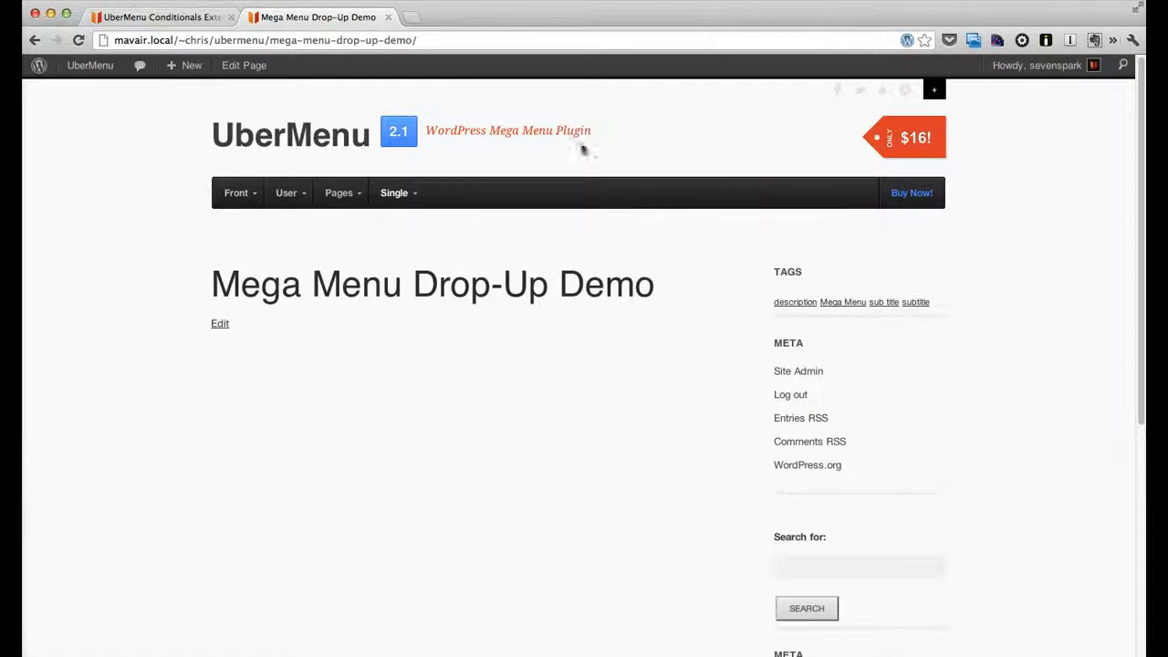
click(389, 17)
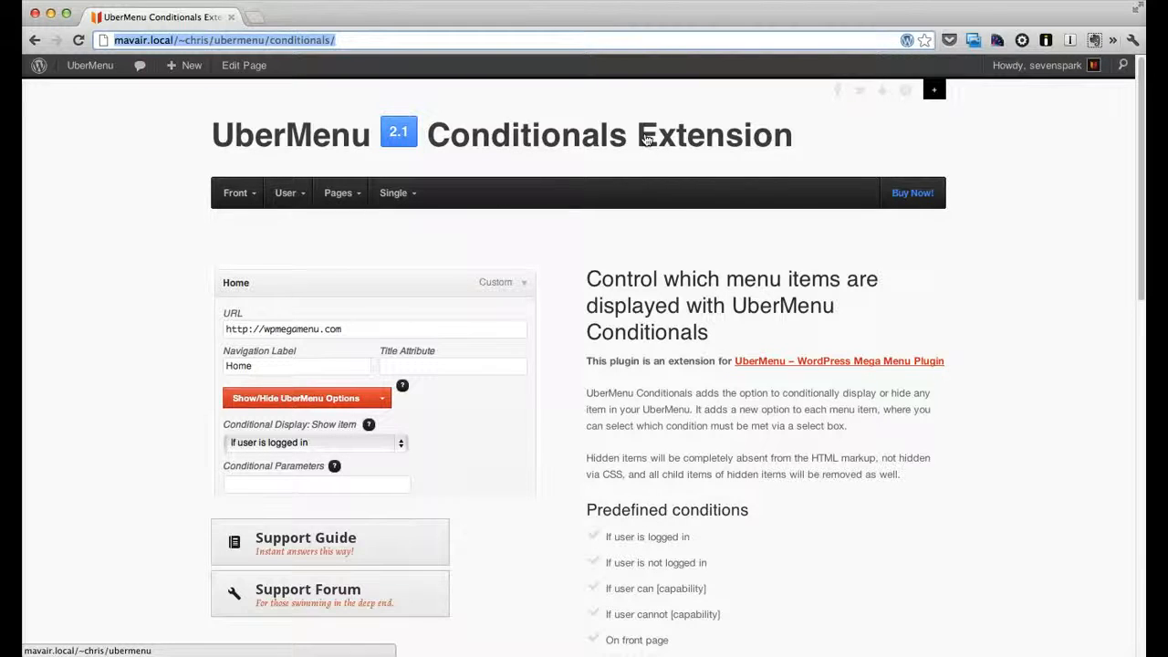
click(35, 655)
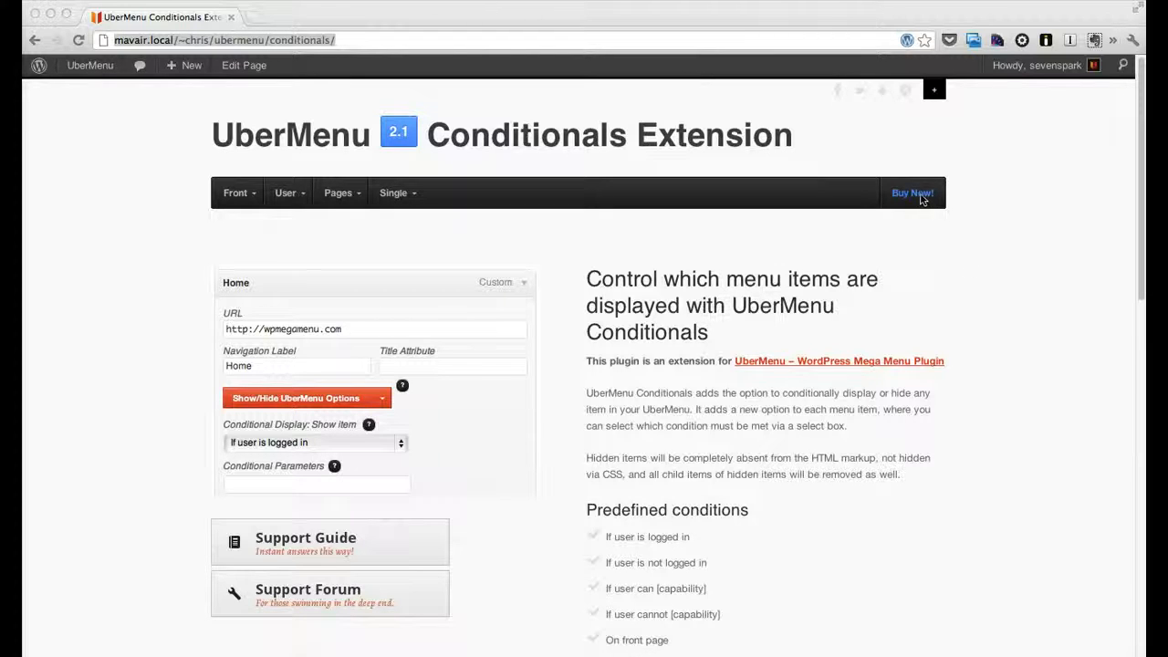
click(981, 257)
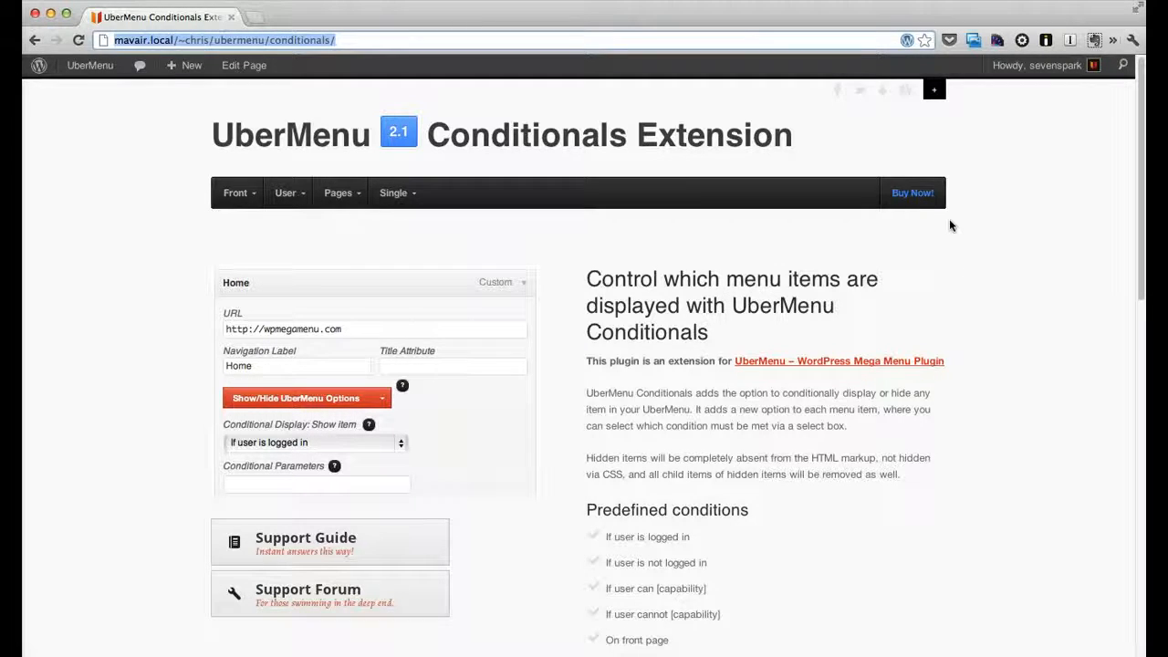
mouse_move(417, 209)
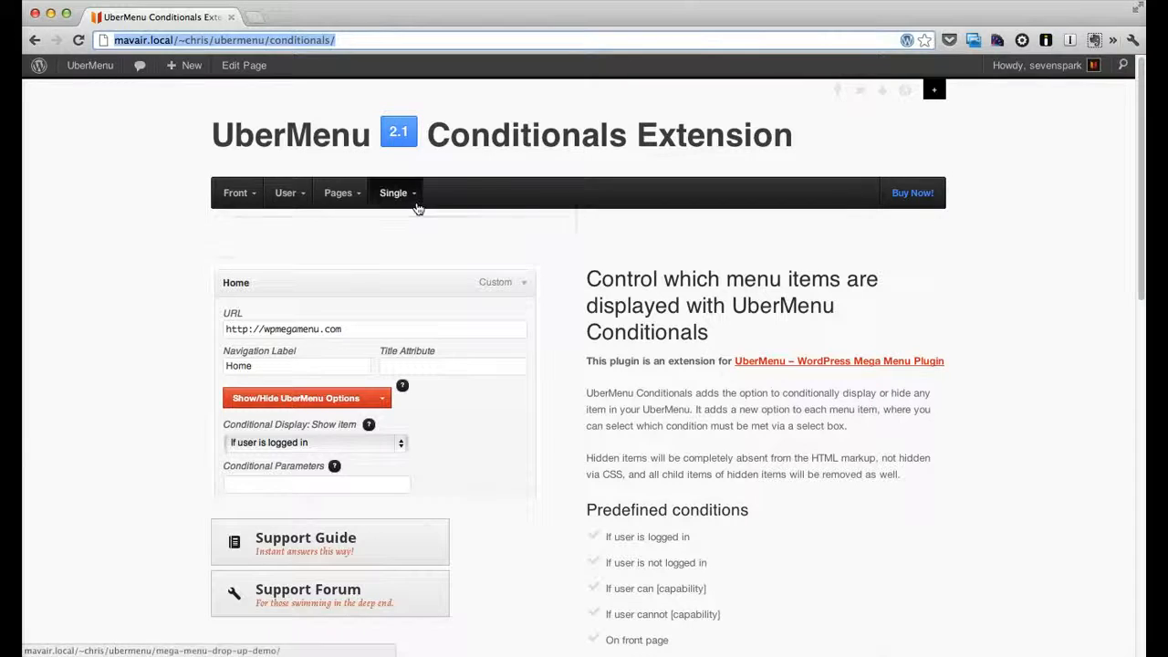
Open the site's Menus admin page in a new tab and expand the Buy Now! item's UberMenu options.
mouse_move(89, 67)
super+click(84, 173)
click(317, 17)
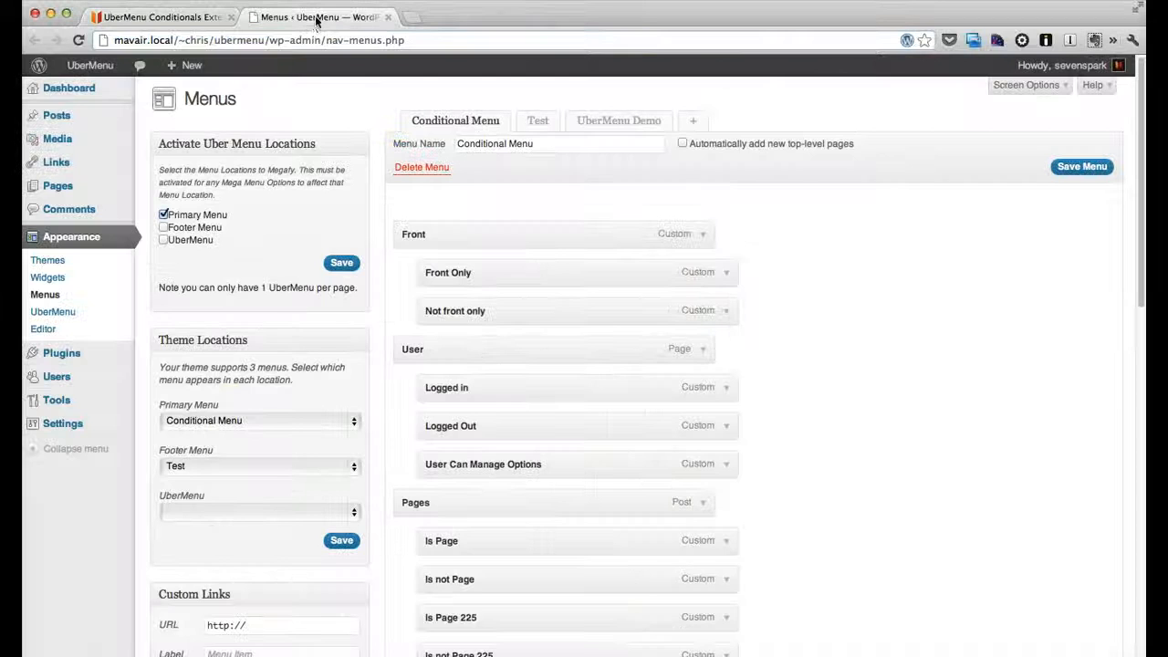
scroll(588, 374, down, 10)
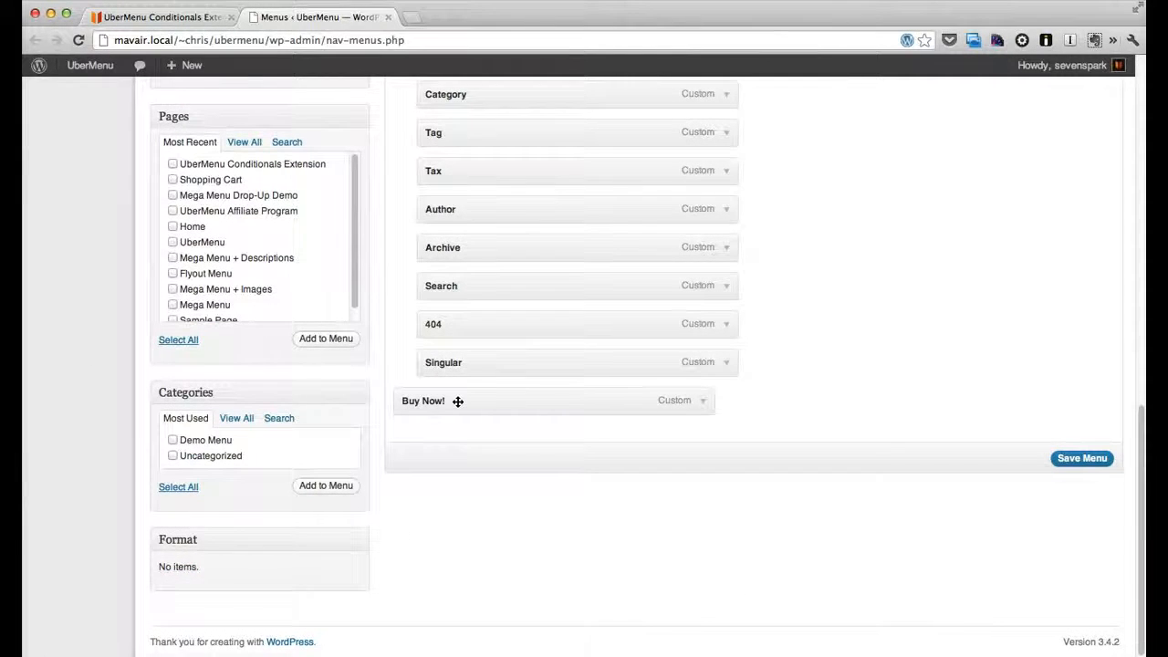
click(703, 402)
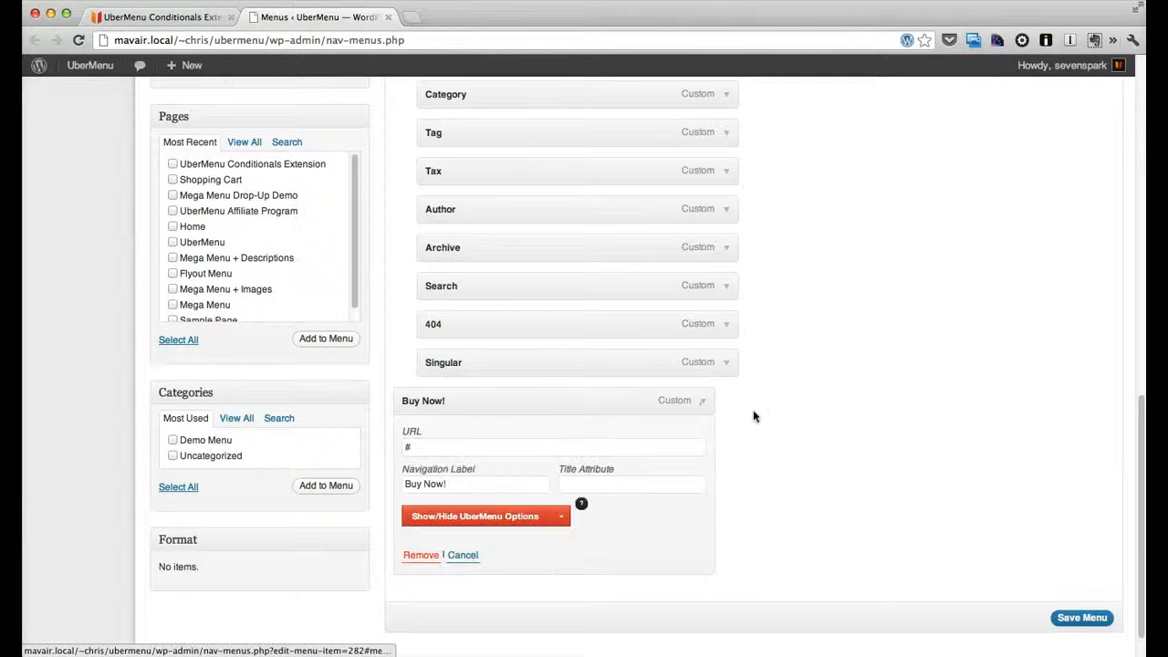
scroll(739, 429, down, 2)
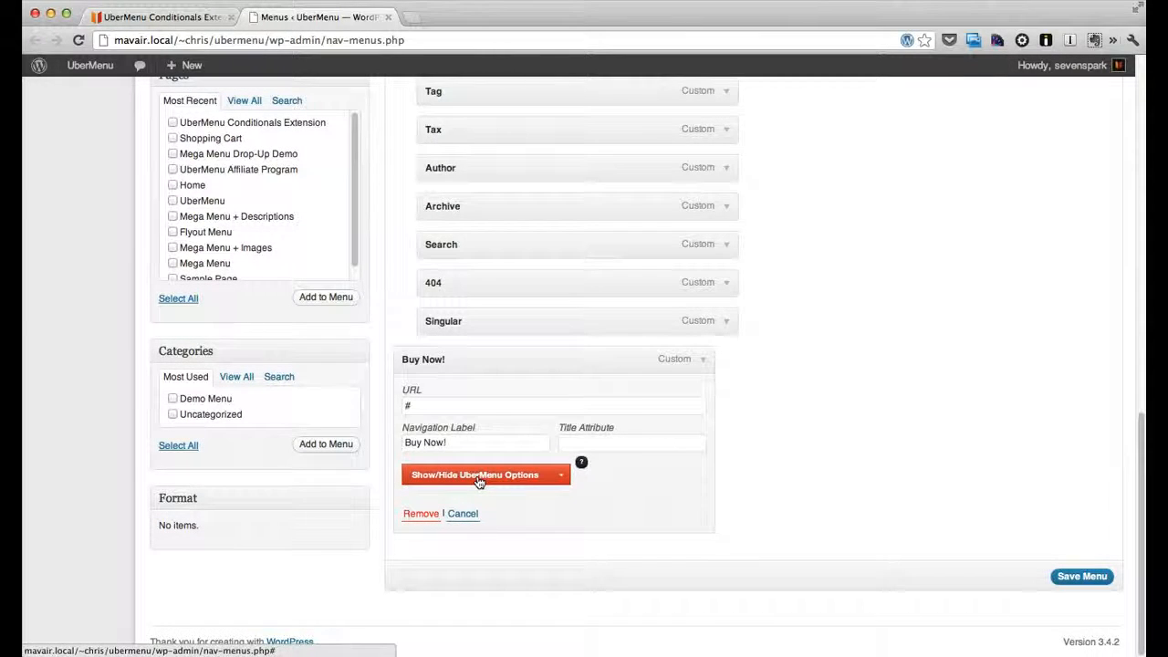
click(479, 476)
scroll(425, 409, down, 6)
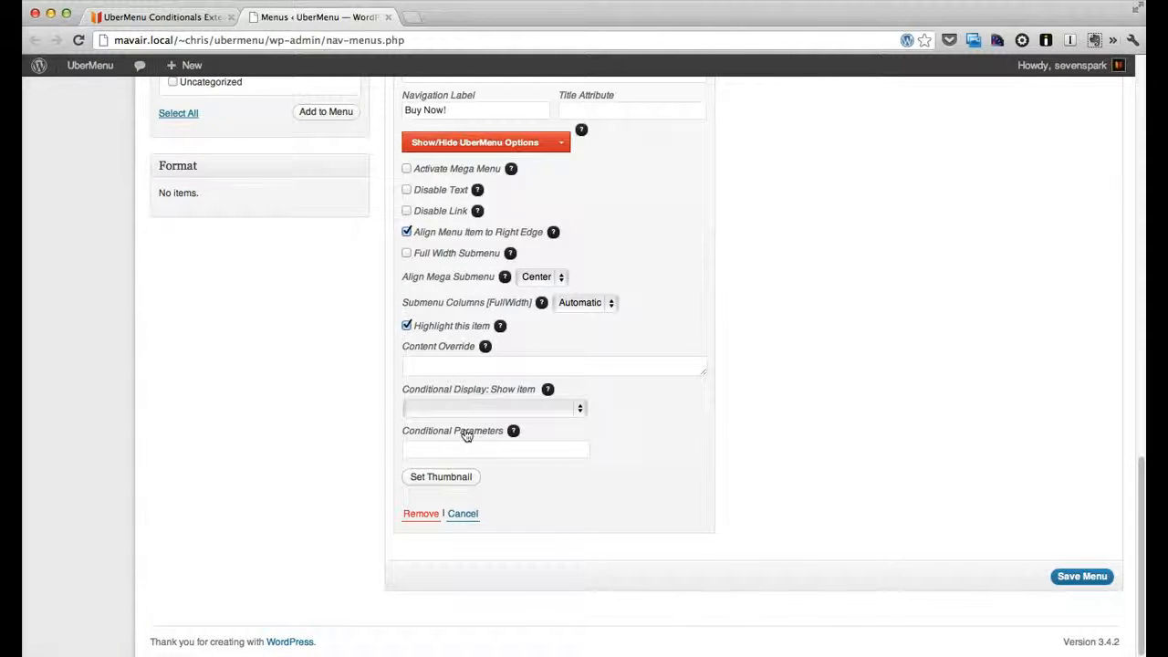
Set the Conditional Display of the Buy Now! item to "On a page".
click(579, 408)
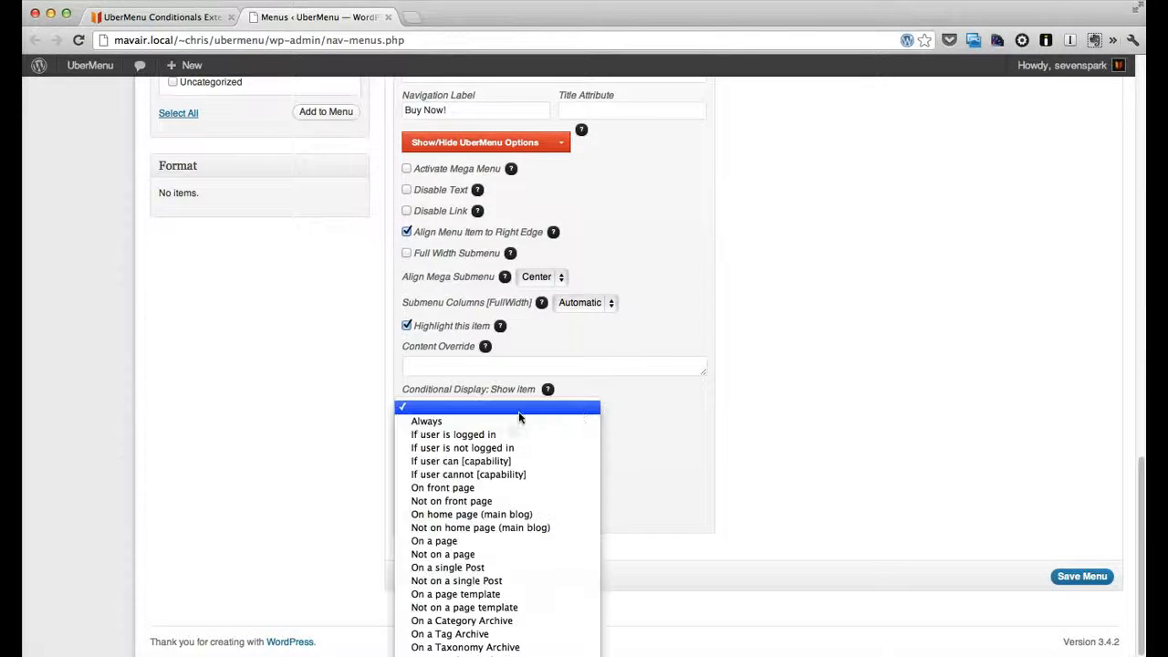
click(440, 411)
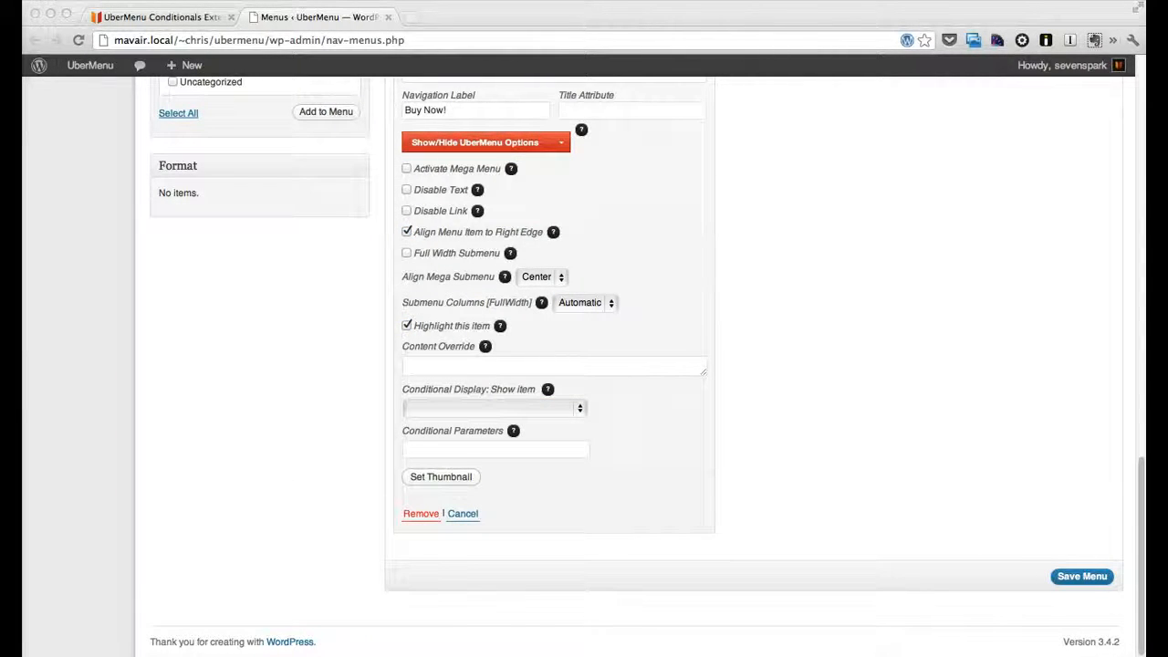
scroll(564, 413, up, 1)
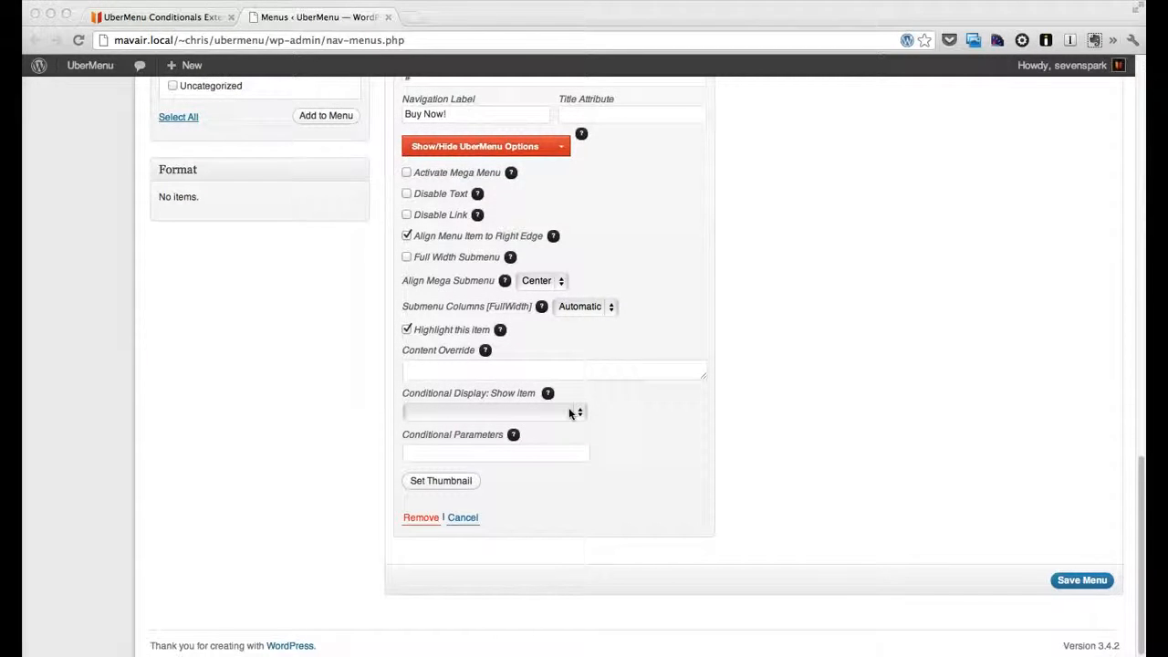
click(569, 413)
click(579, 412)
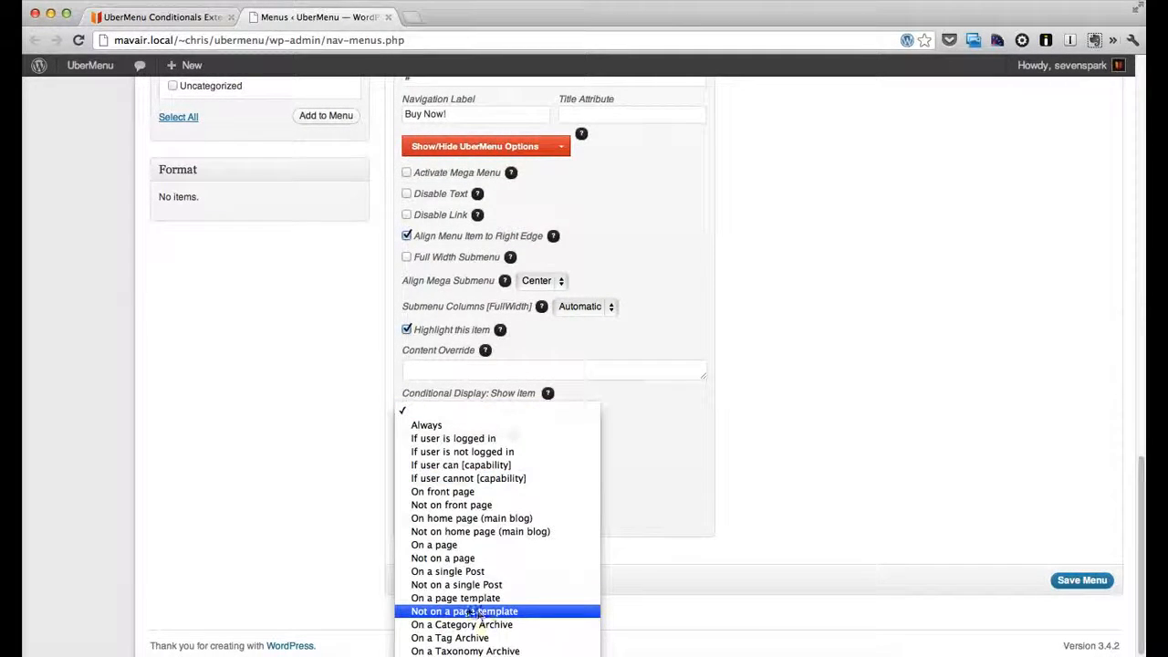
click(442, 546)
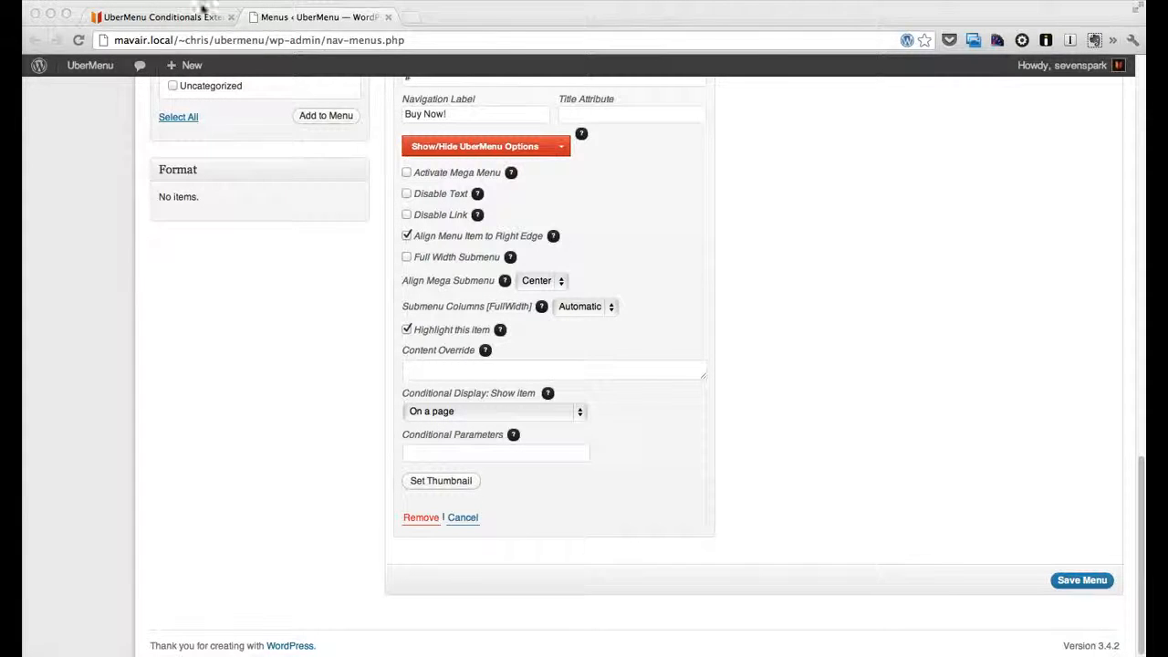
Enter the Conditionals Extension page's ID, 283, as the Buy Now! item's Conditional Parameters and save the menu.
click(464, 450)
click(467, 450)
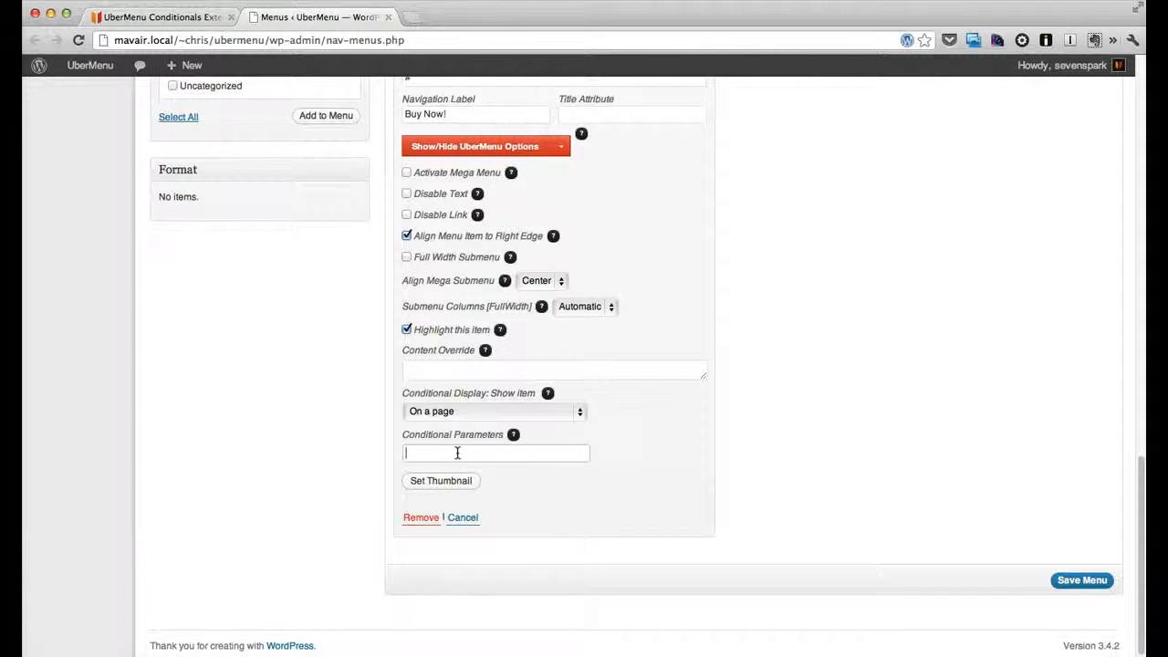
click(183, 18)
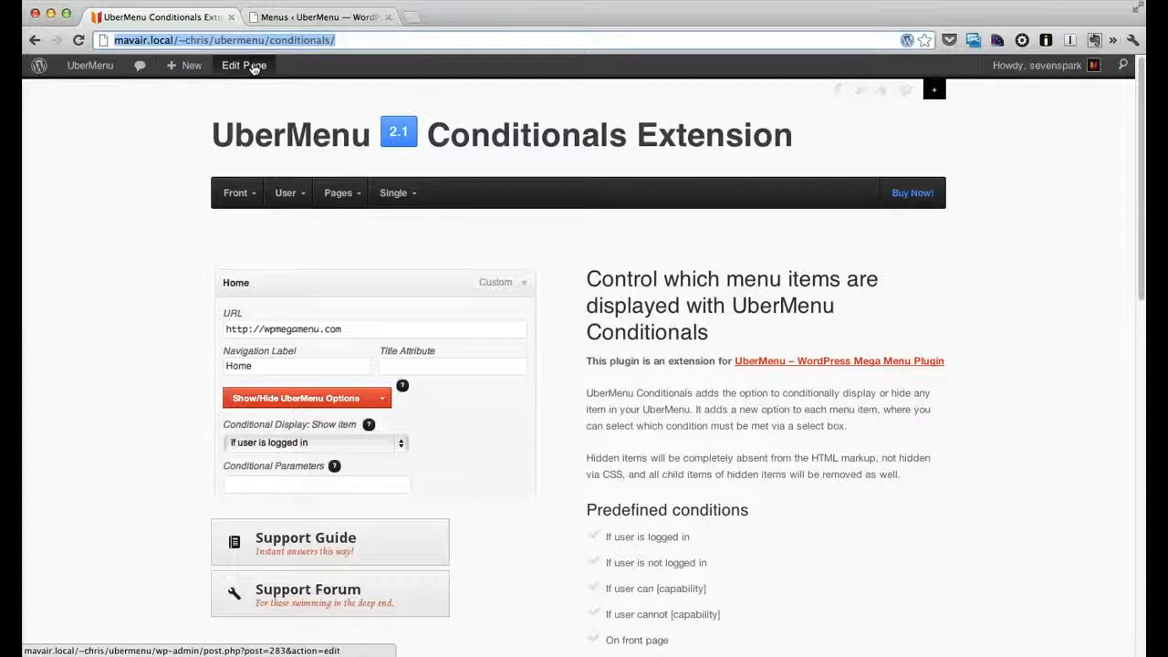
click(324, 17)
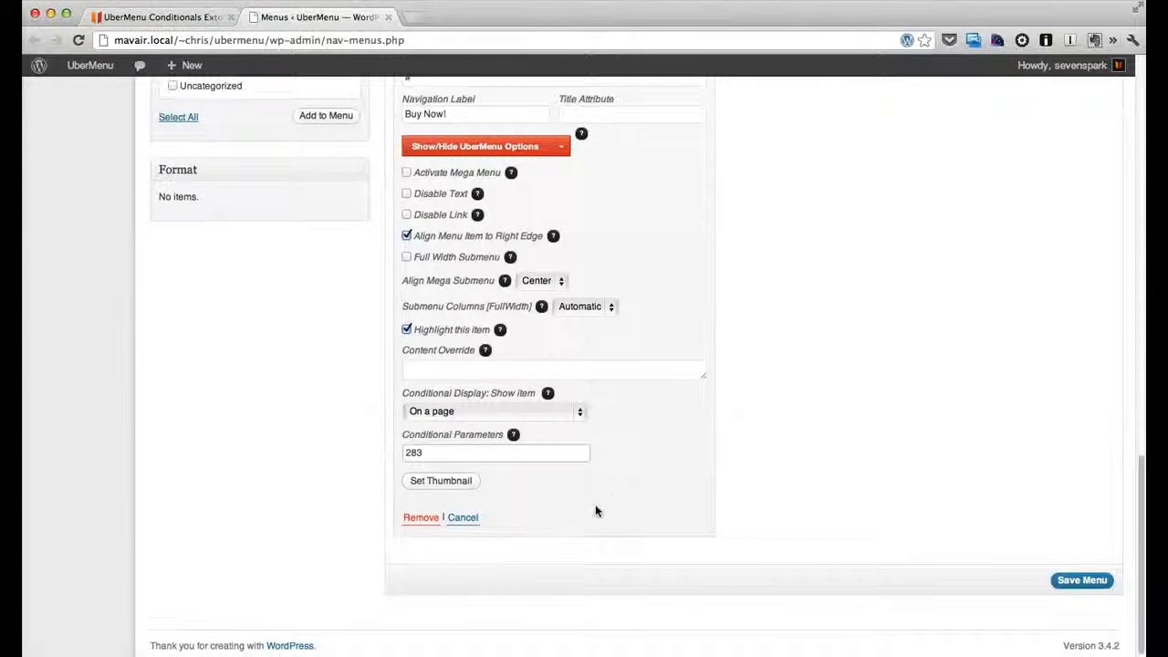
scroll(599, 509, up, 1)
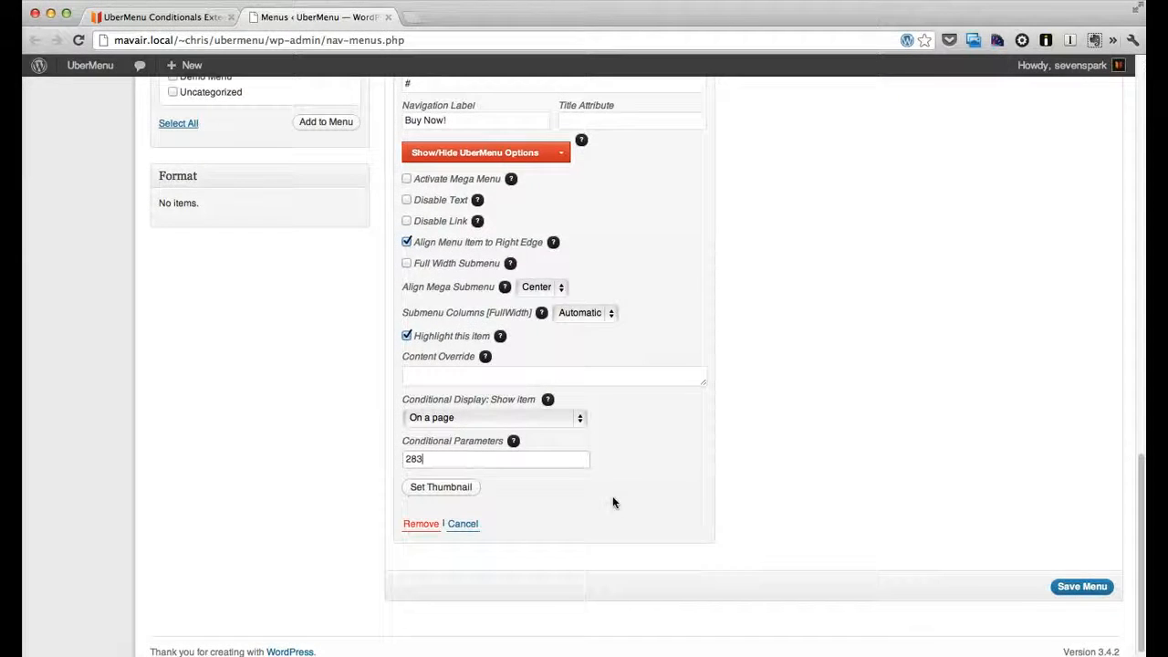
click(1081, 589)
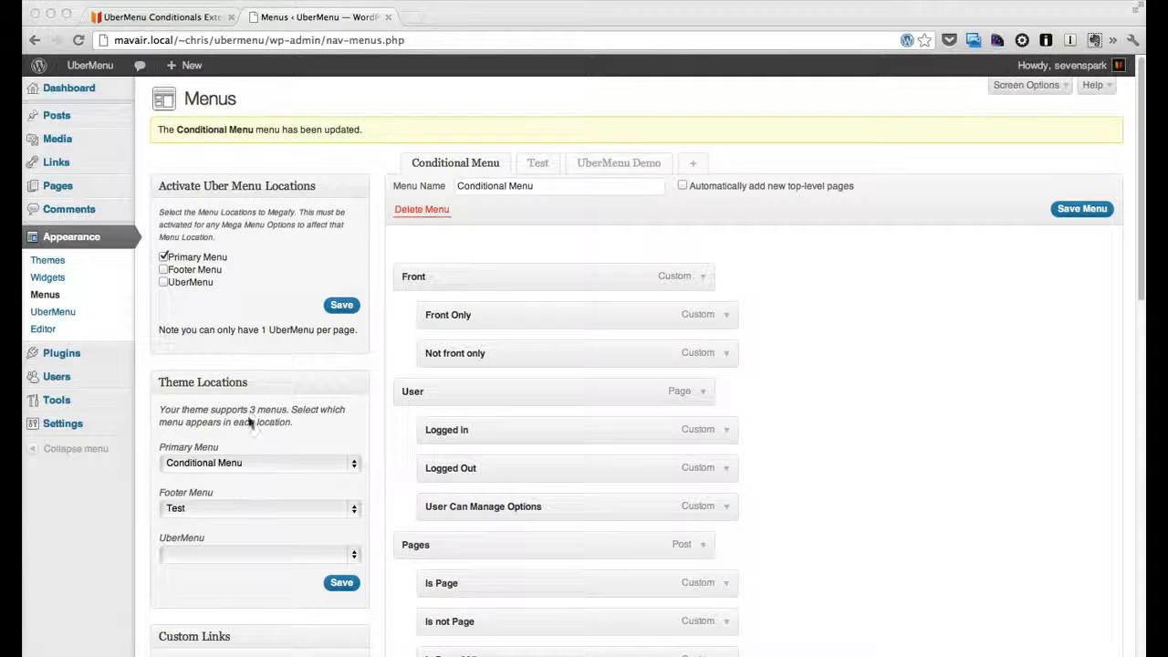
Reload the Conditionals Extension page and open the site's front page in a new tab to compare the Buy Now! item.
click(173, 17)
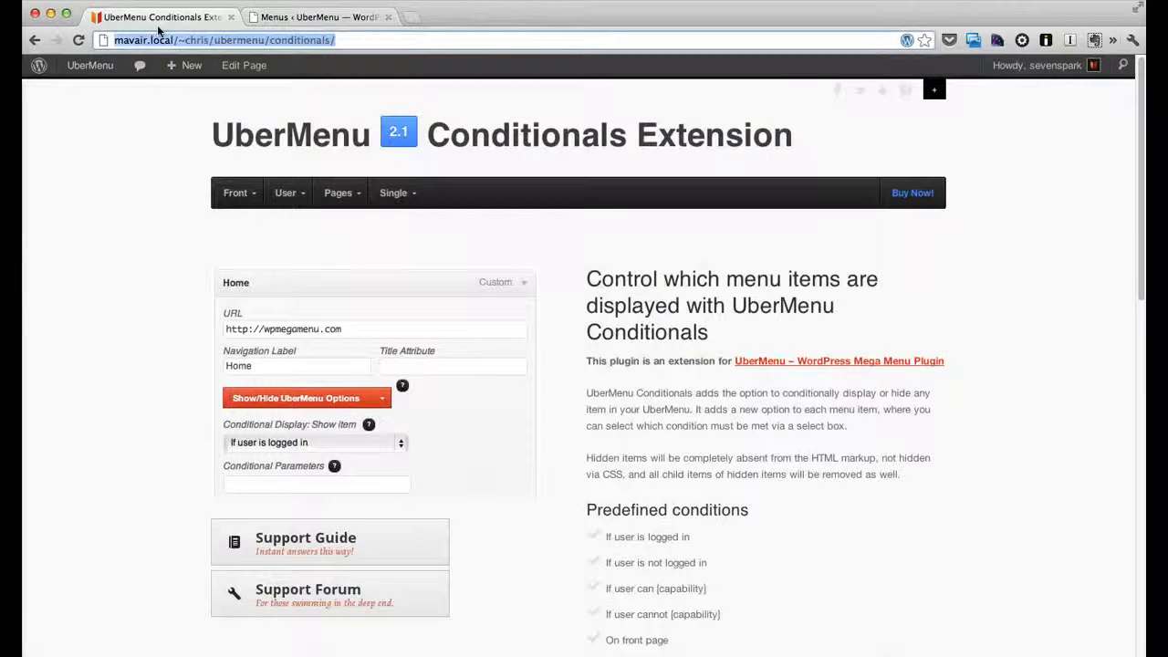
click(79, 40)
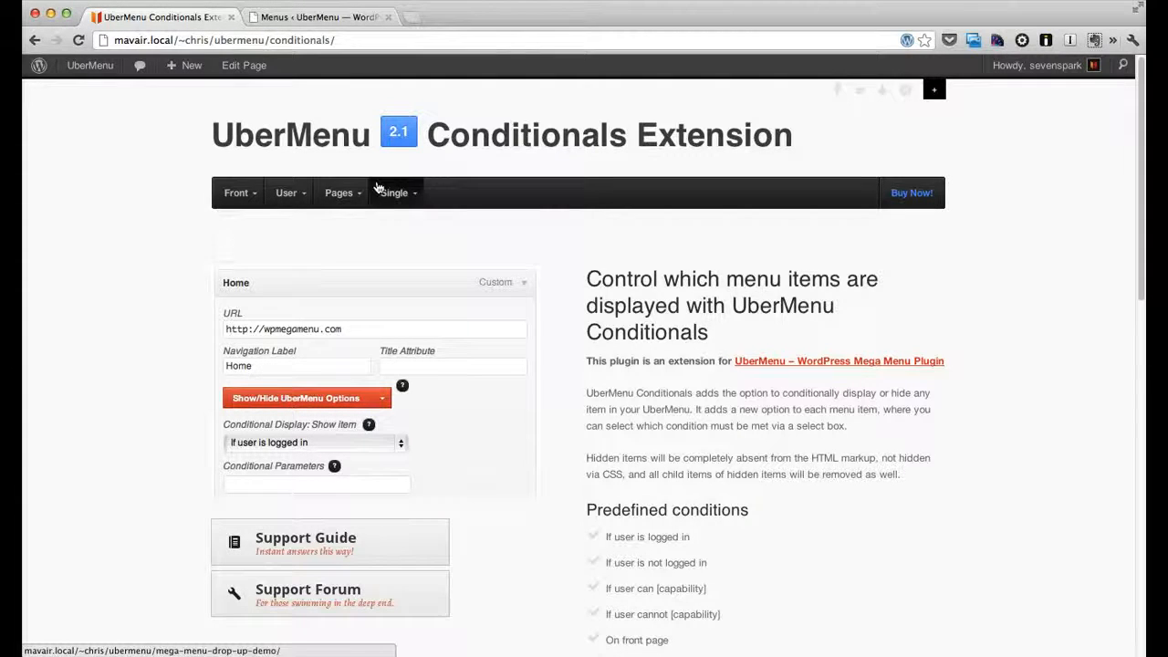
super+click(186, 66)
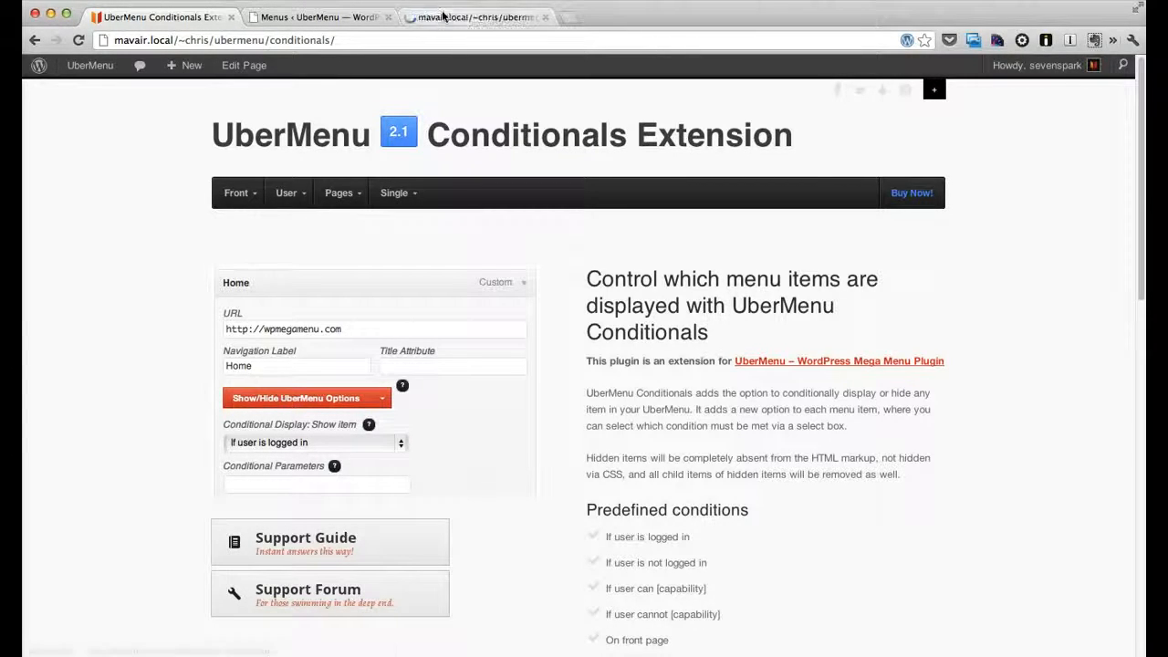
click(442, 16)
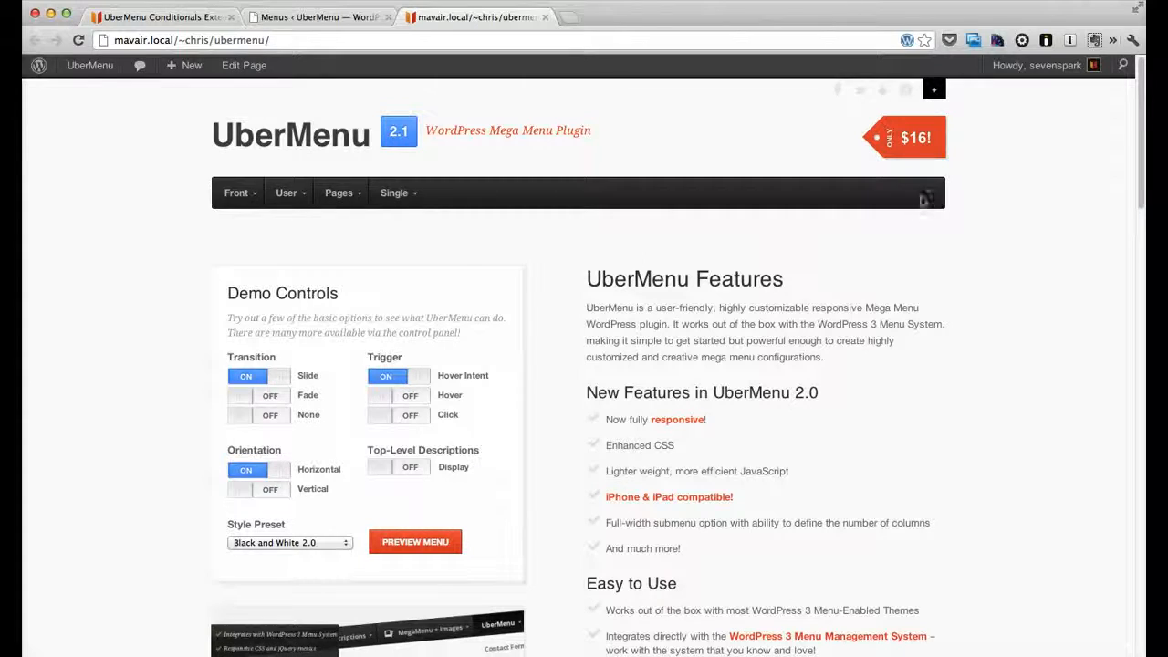
Check for the Buy Now! item on the Pages and Single link targets and the reloaded Conditionals page, then close the extra tab.
click(336, 228)
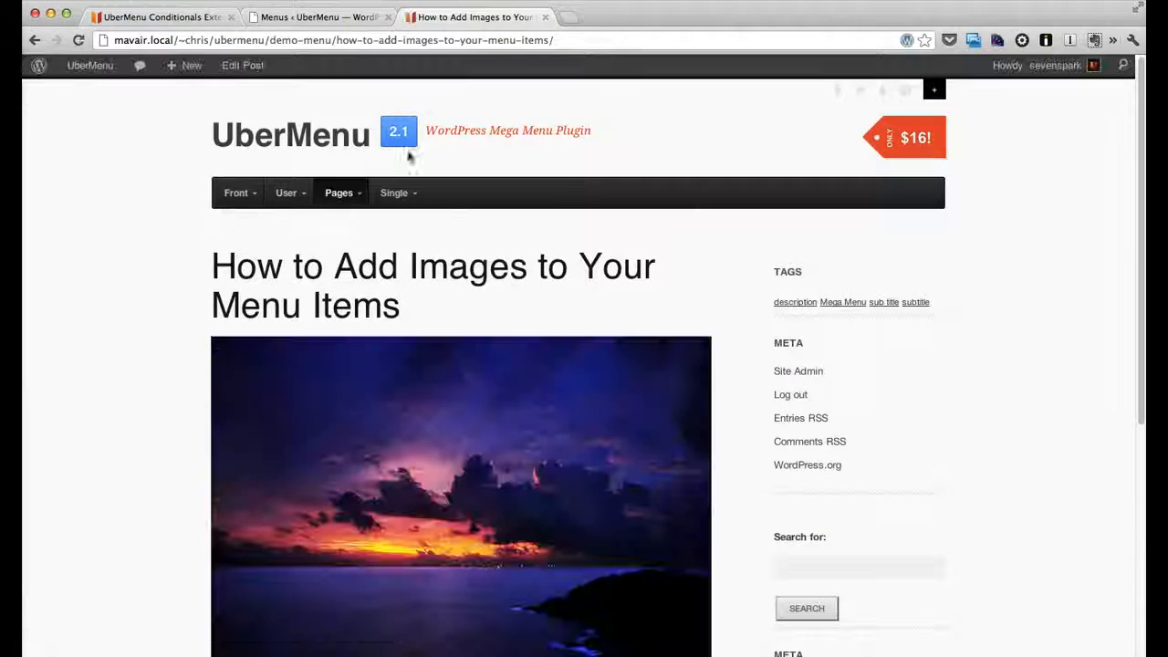
click(394, 192)
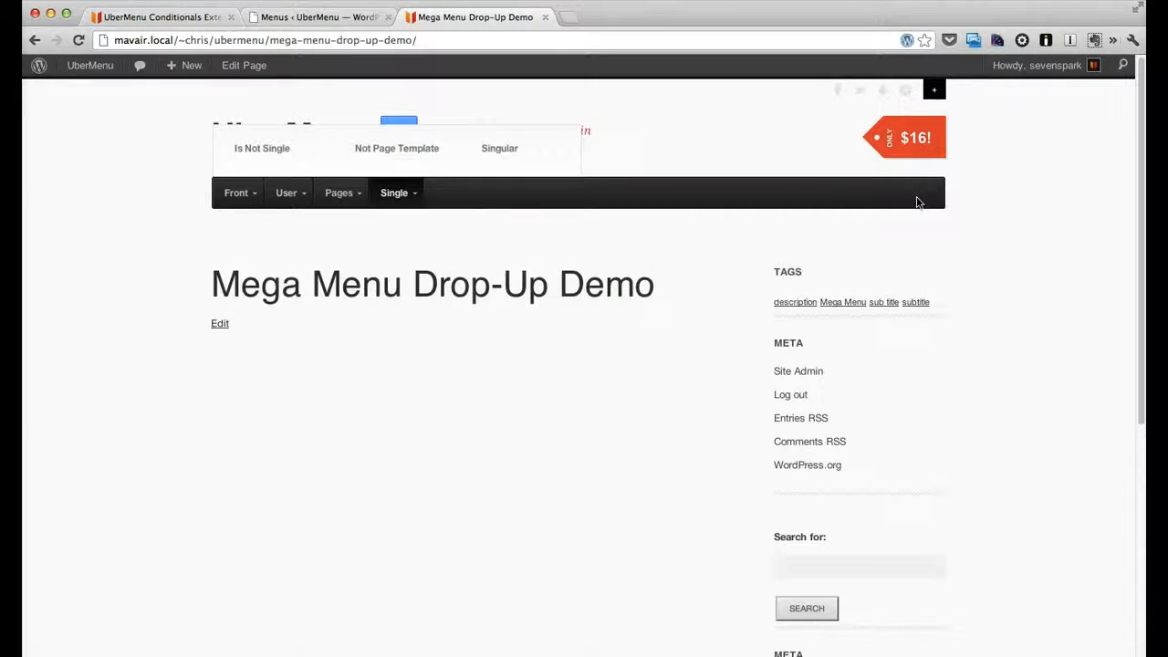
click(165, 16)
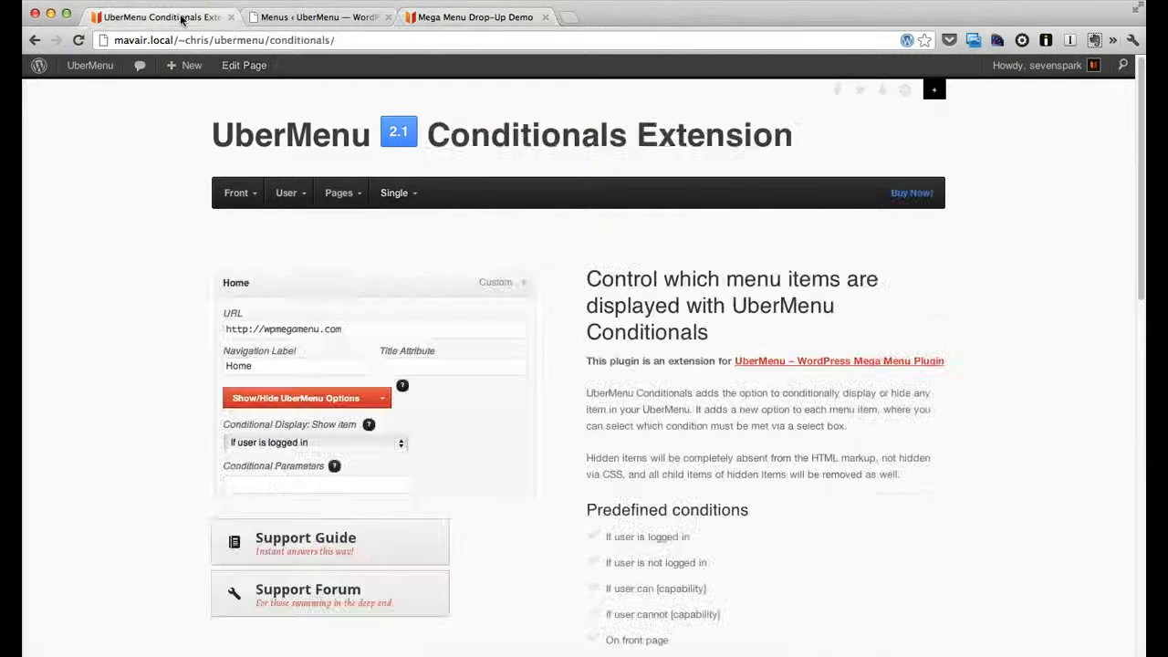
click(80, 42)
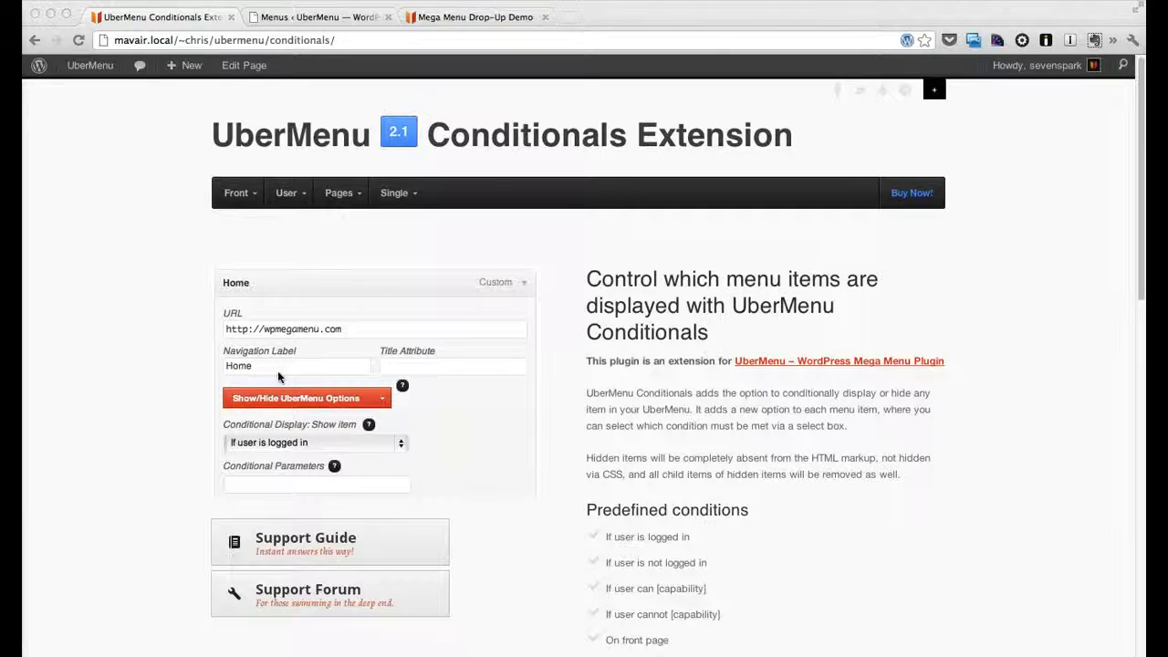
click(545, 19)
Return to the Menus admin page, reopen the Buy Now! item's UberMenu options, and set Conditional Display to "If user is logged in".
click(342, 19)
scroll(502, 535, down, 10)
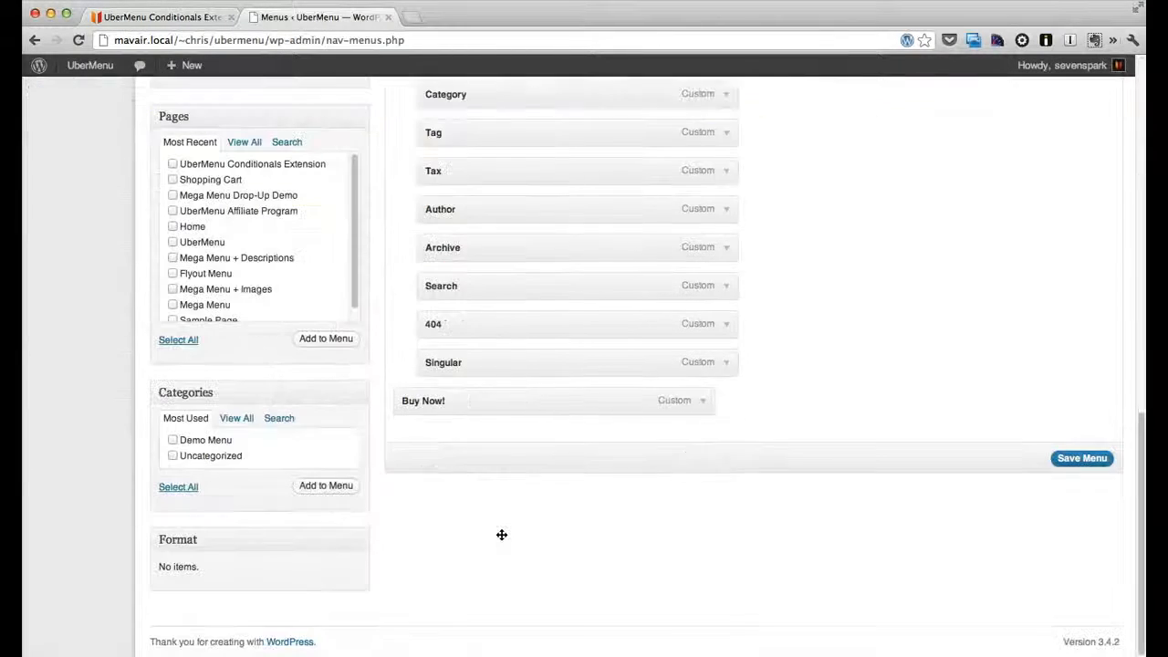
click(701, 400)
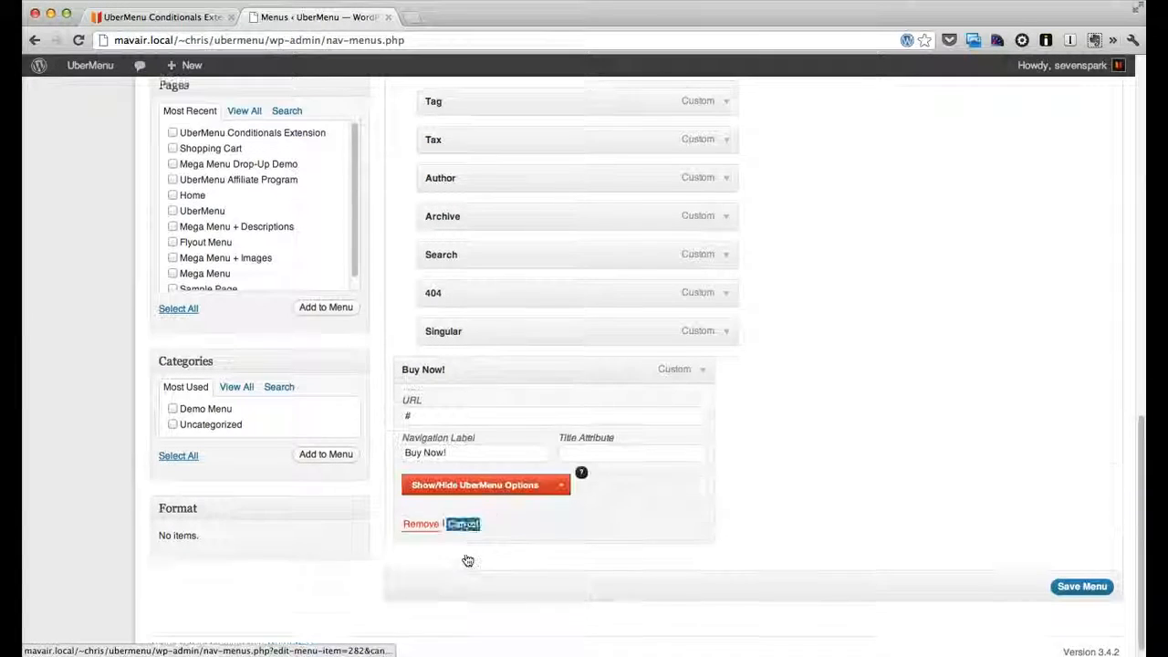
click(488, 479)
scroll(486, 530, down, 5)
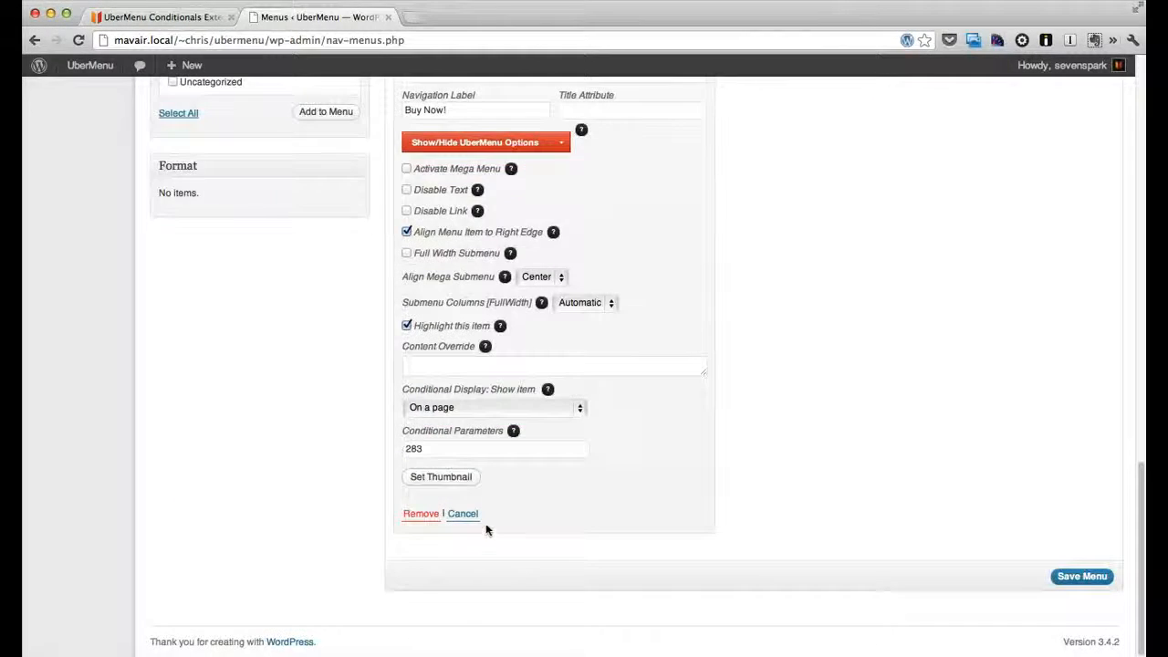
click(486, 408)
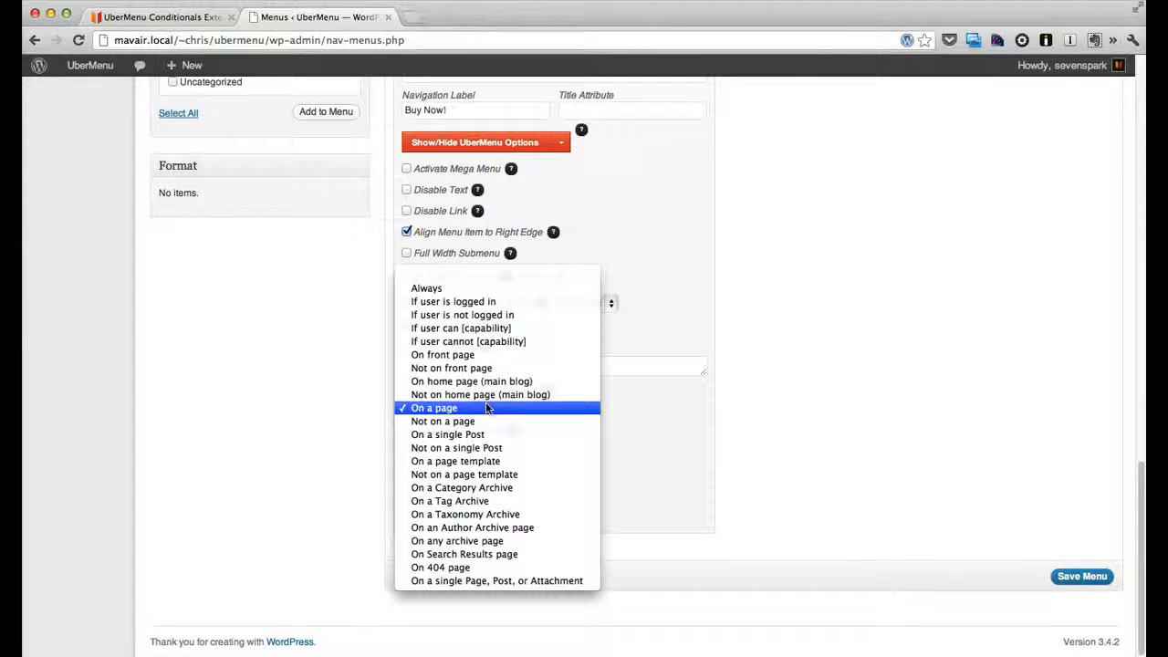
click(460, 307)
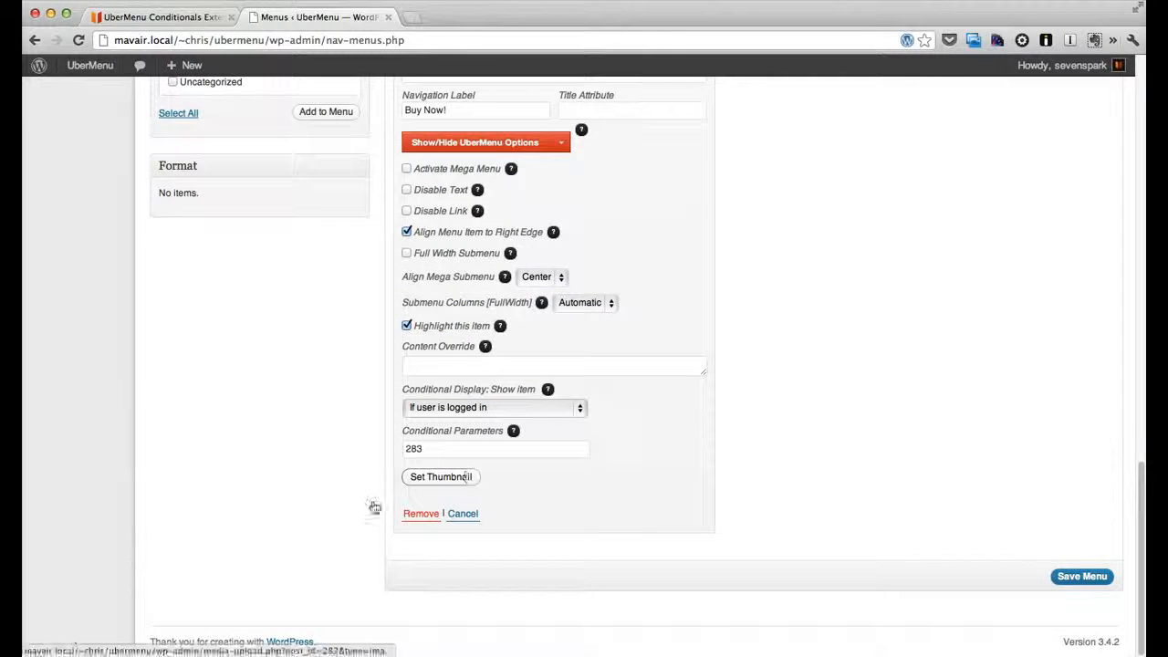
click(230, 655)
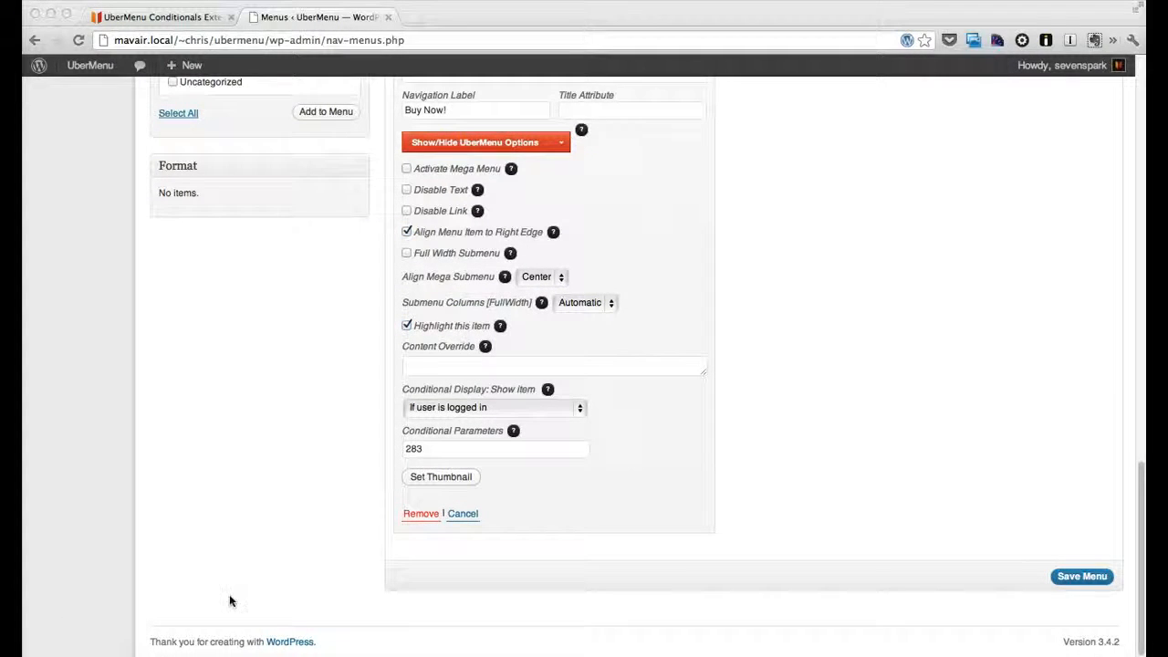
Clear the Buy Now! item's Conditional Parameters and save the menu.
click(445, 449)
drag(470, 447, 334, 439)
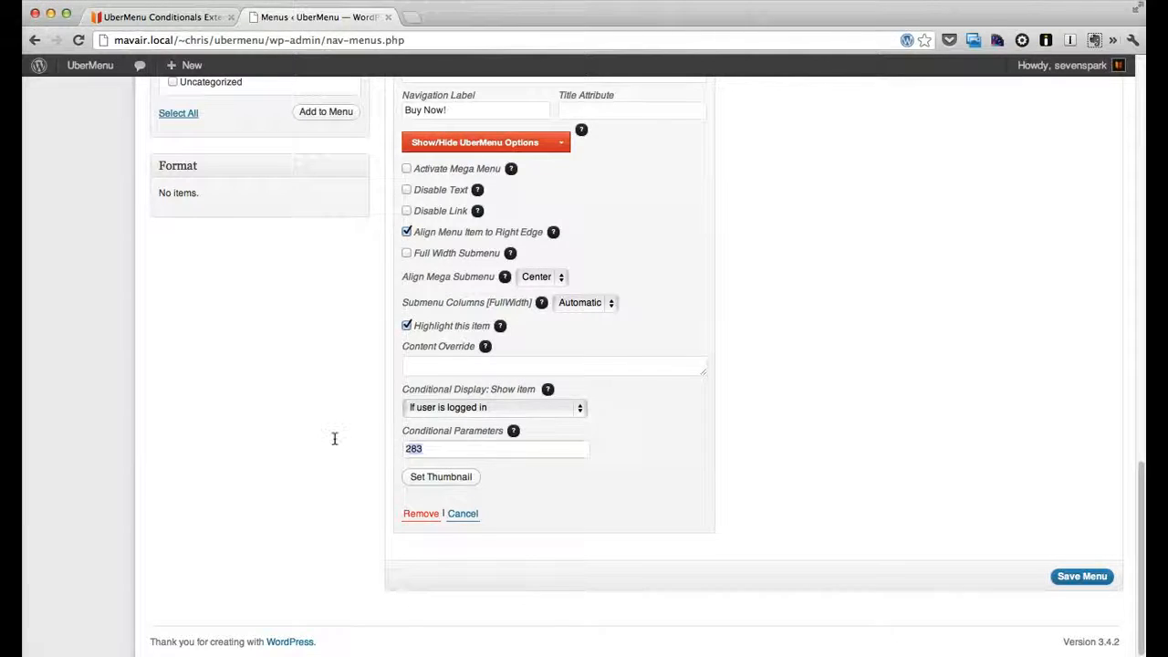
key(BackSpace)
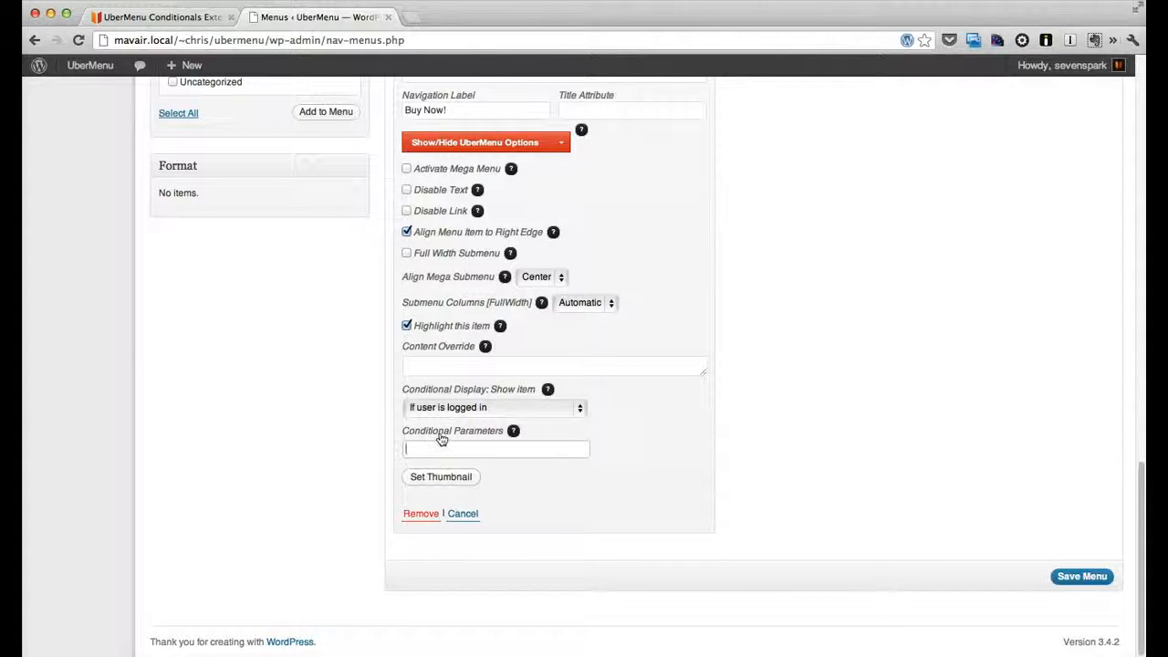
click(1084, 578)
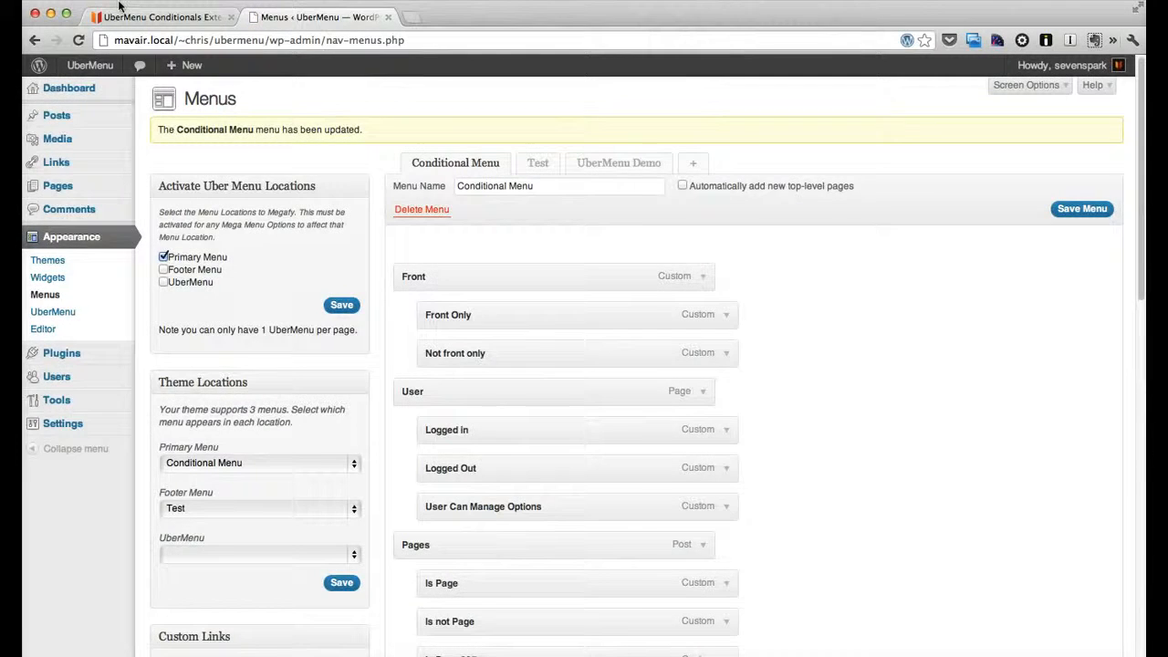
Reload the Conditionals Extension page to check for the Buy Now! item while logged in, and log out of the site.
click(127, 16)
click(79, 40)
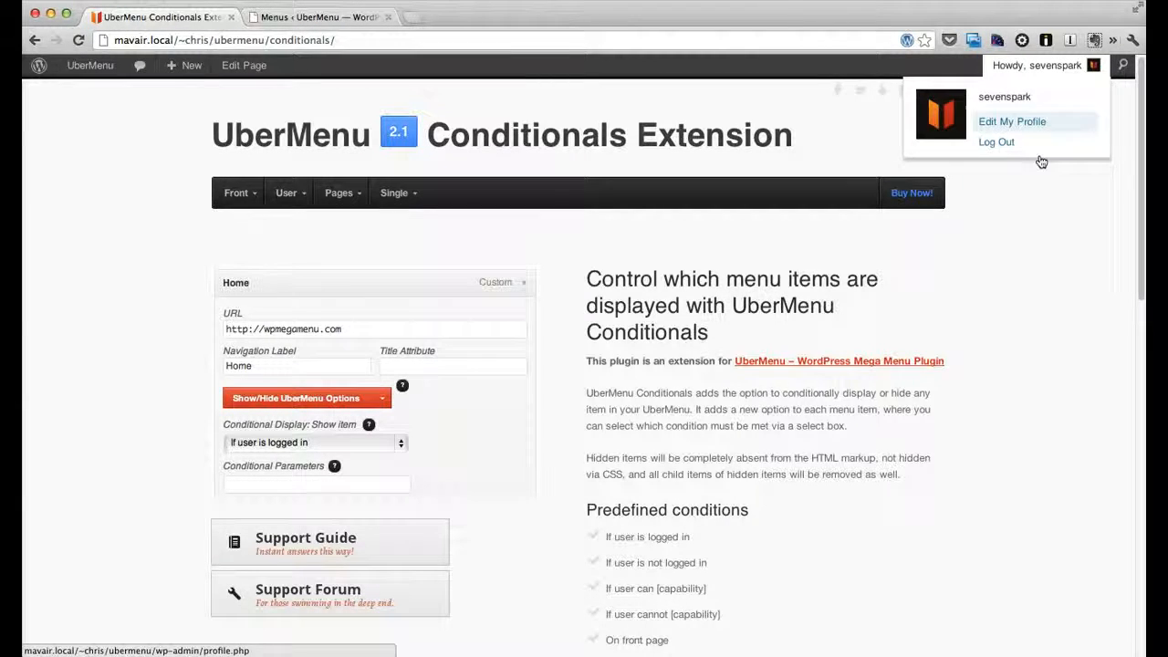
mouse_move(1031, 66)
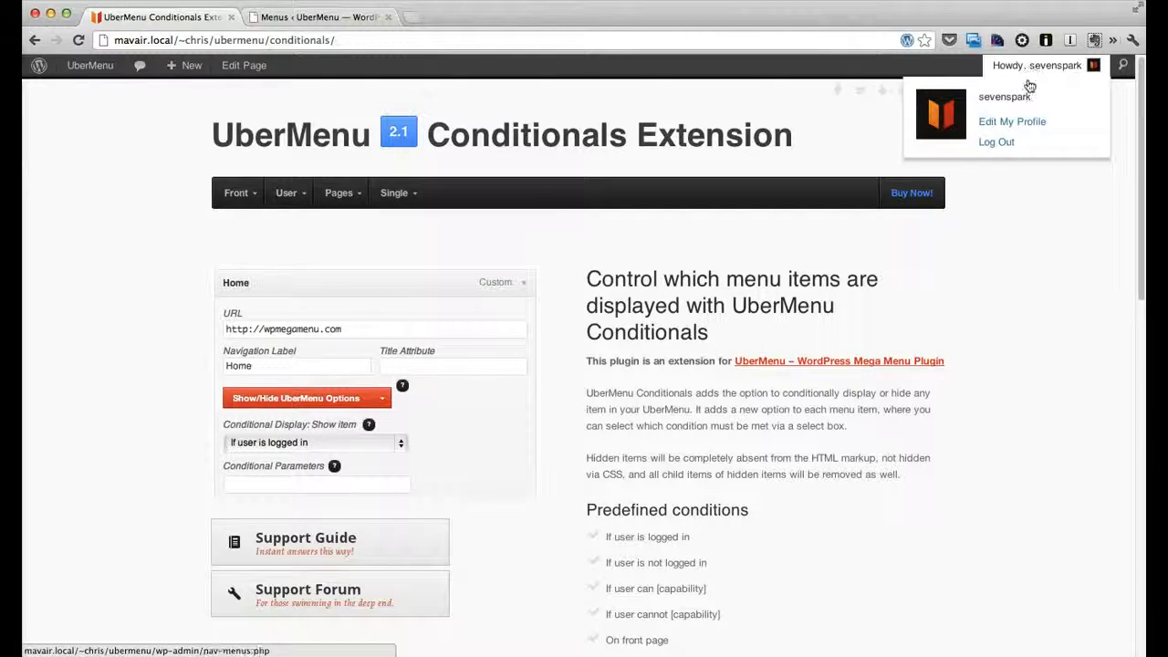
click(1002, 142)
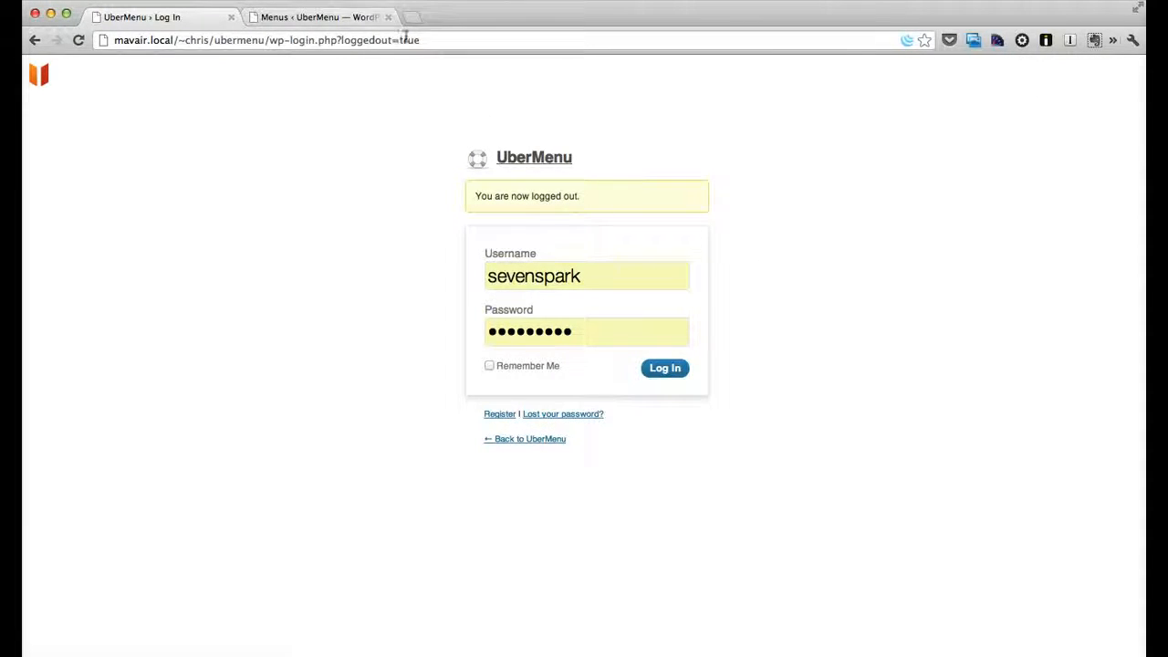
Open the site's /conditionals page and the Single link while logged out to check for the Buy Now! item.
click(219, 42)
click(264, 42)
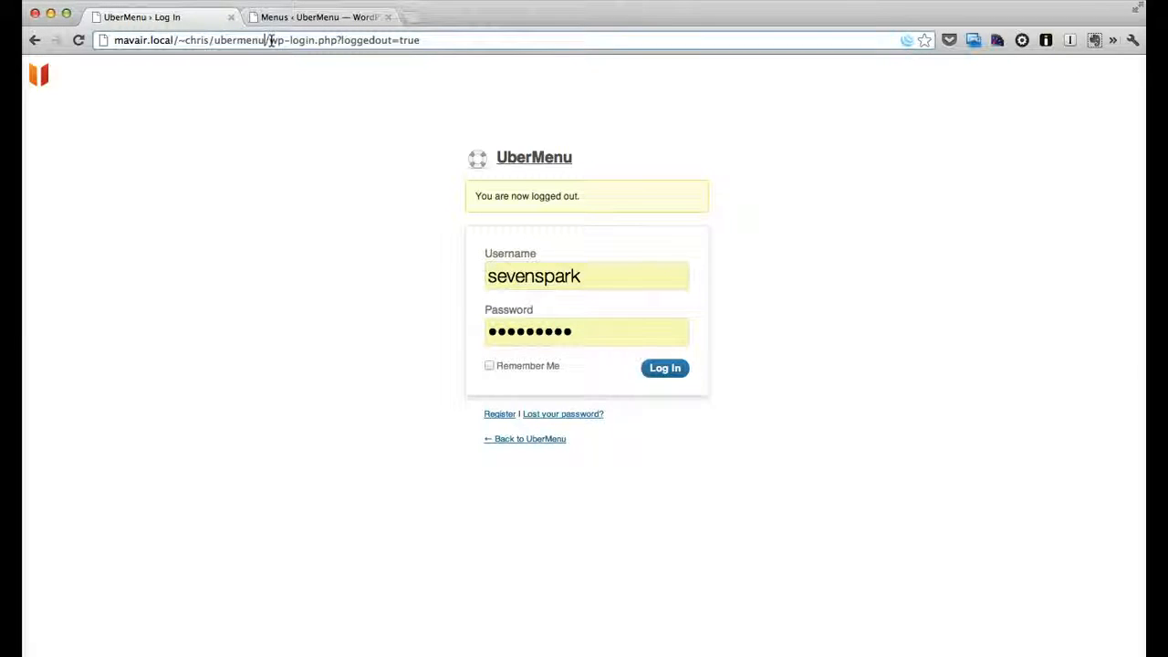
drag(270, 42, 610, 40)
text(/conditionals)
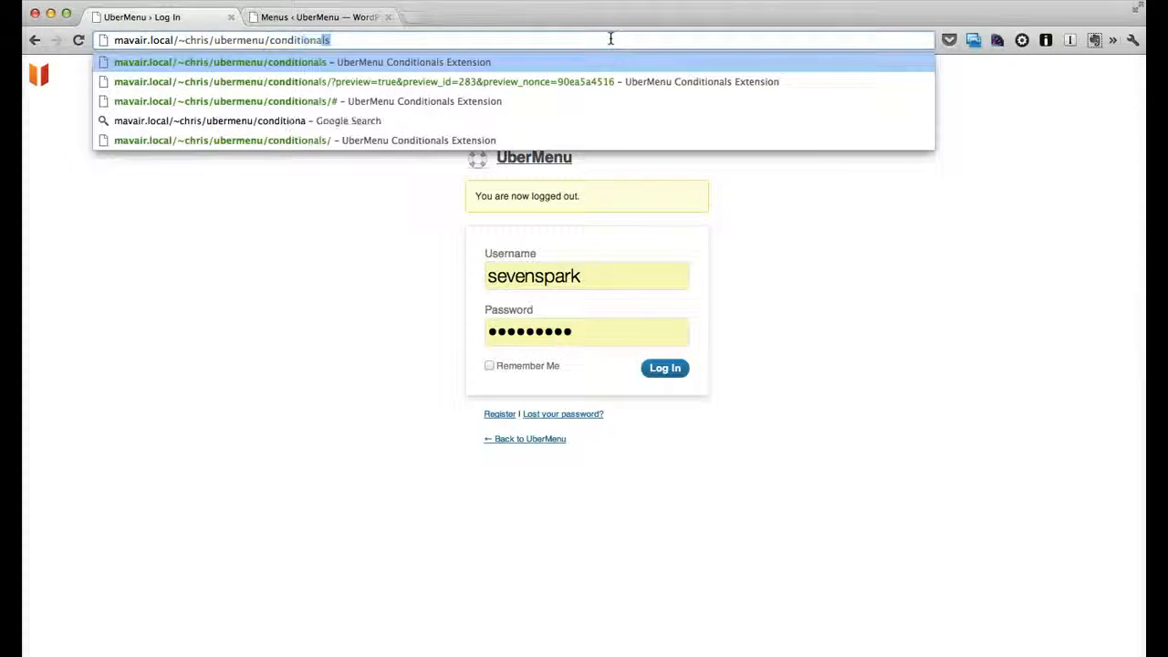
key(Return)
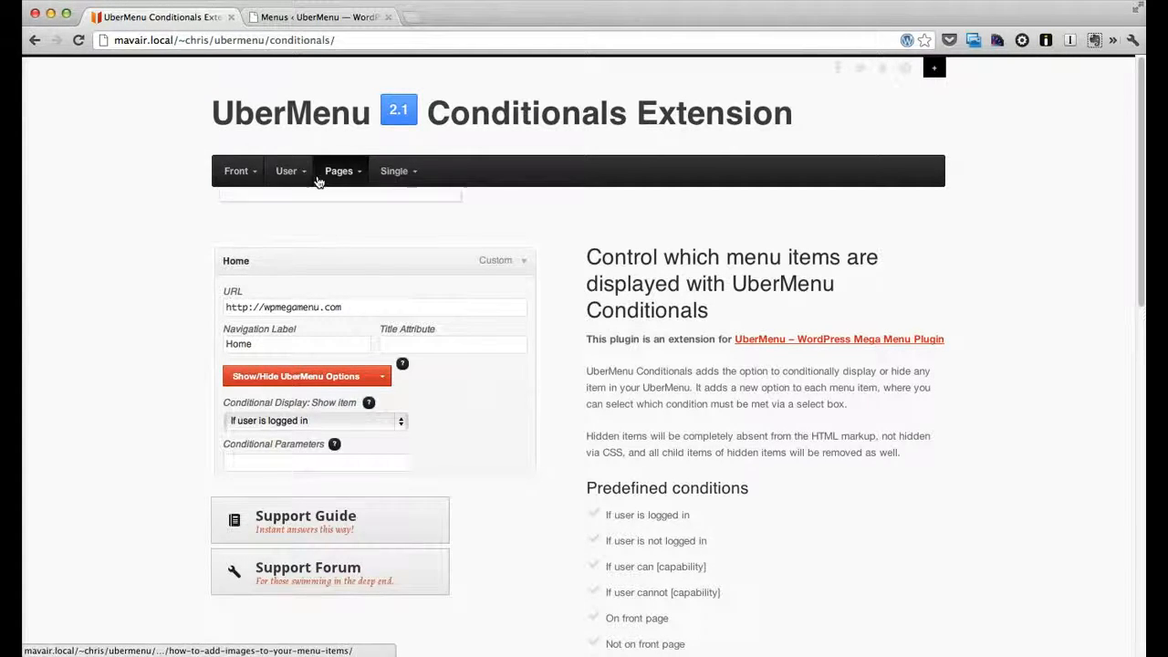
click(397, 192)
click(395, 173)
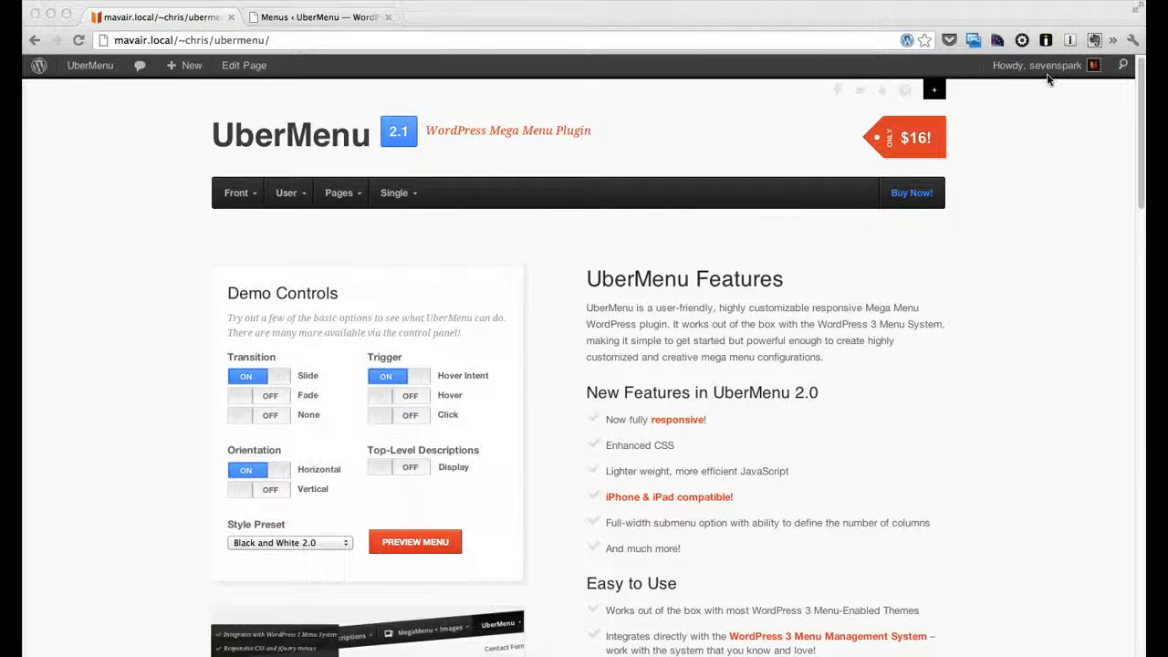
Check for the Buy Now! item on the Mega Menu Drop-Up Demo page and the front page while logged in.
click(1067, 209)
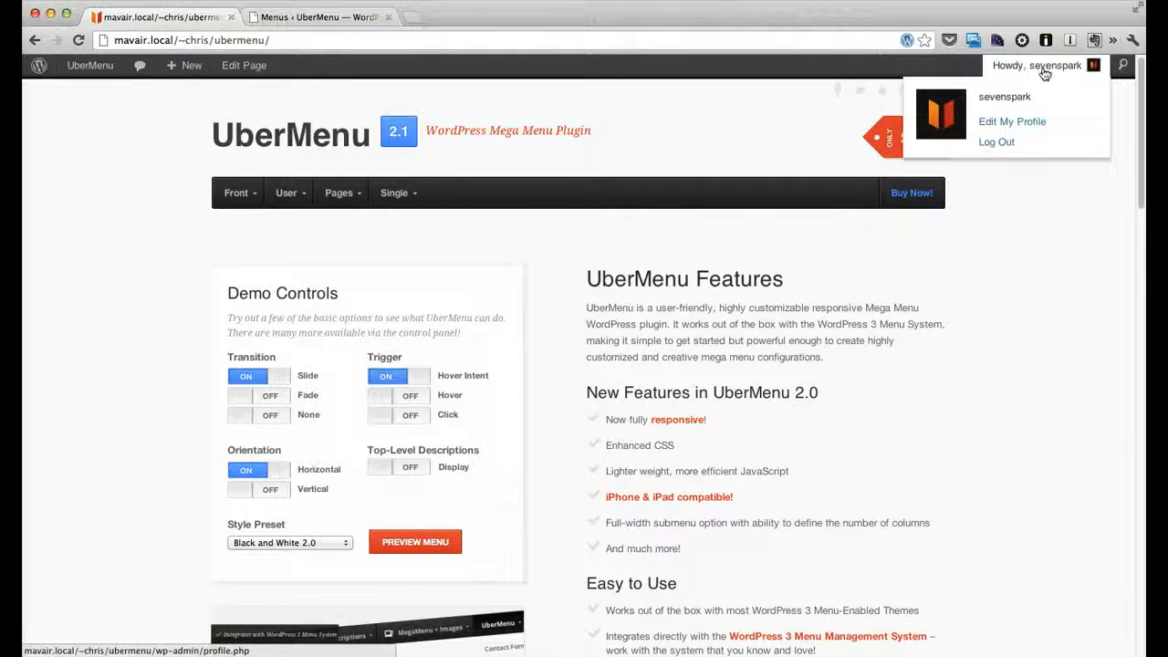
click(685, 235)
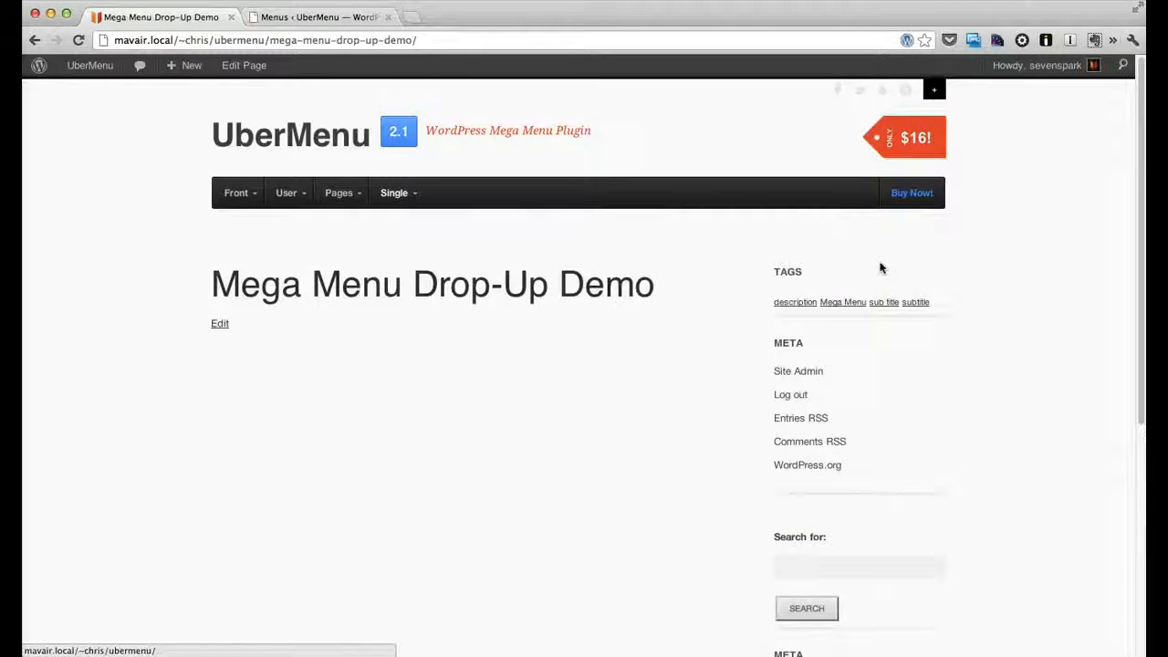
click(190, 128)
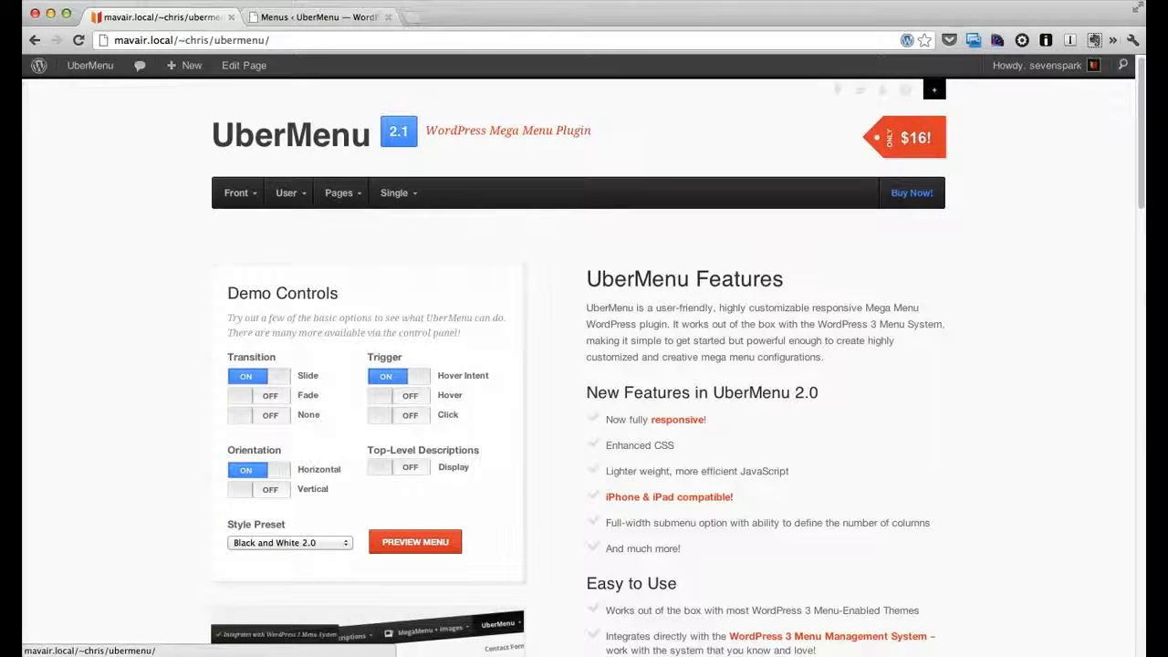
click(740, 646)
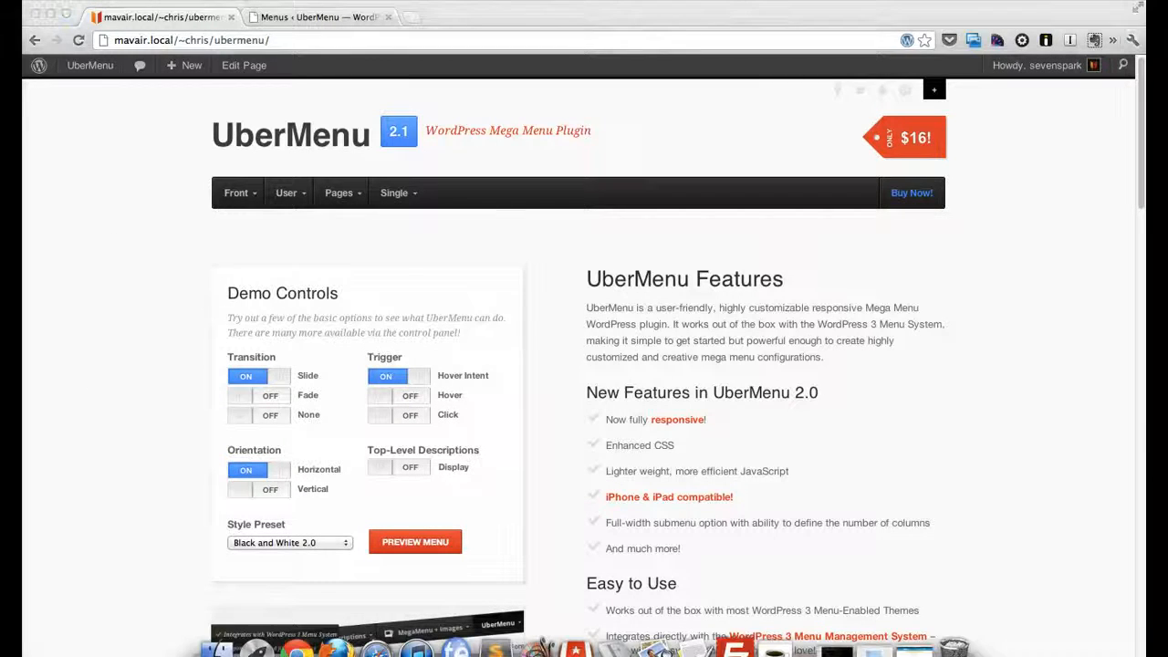
Return to the Menus admin page, reopen the Buy Now! item's options, and review the available Conditional Display conditions without changing the selection.
click(316, 17)
scroll(797, 411, down, 15)
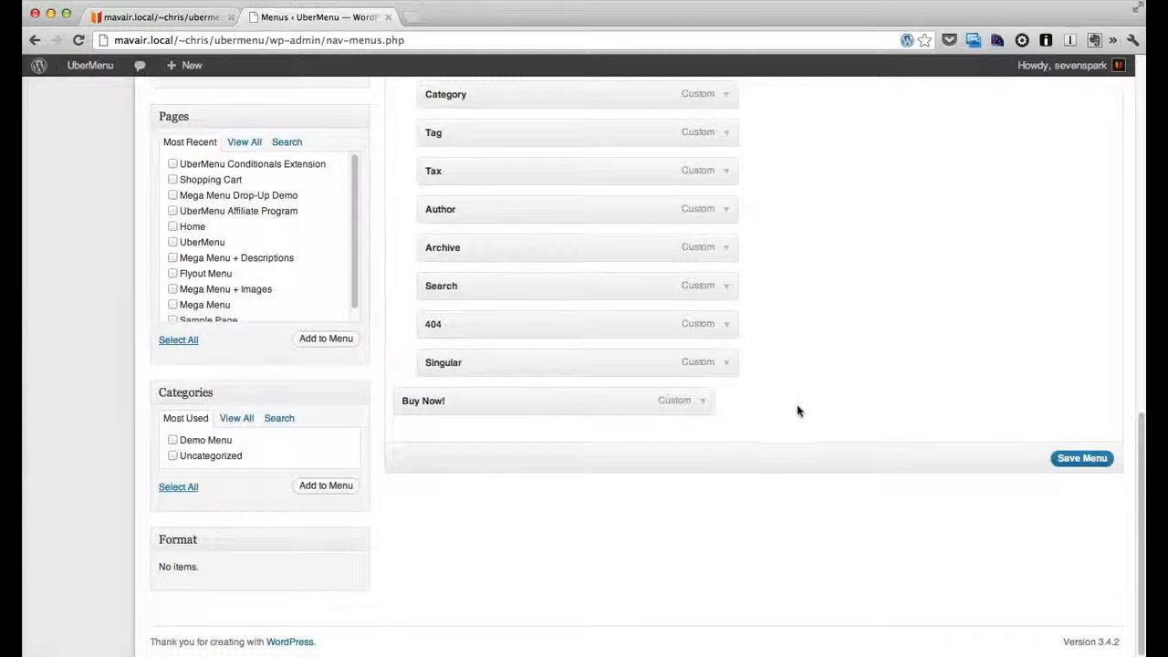
click(701, 402)
scroll(571, 493, down, 5)
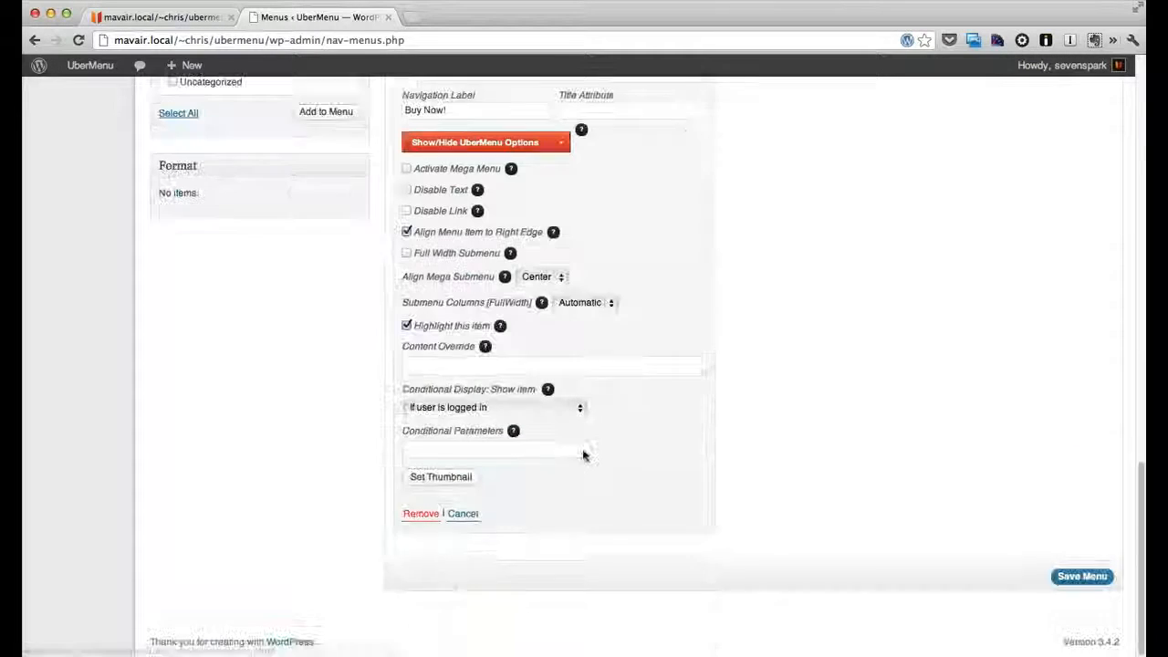
click(490, 412)
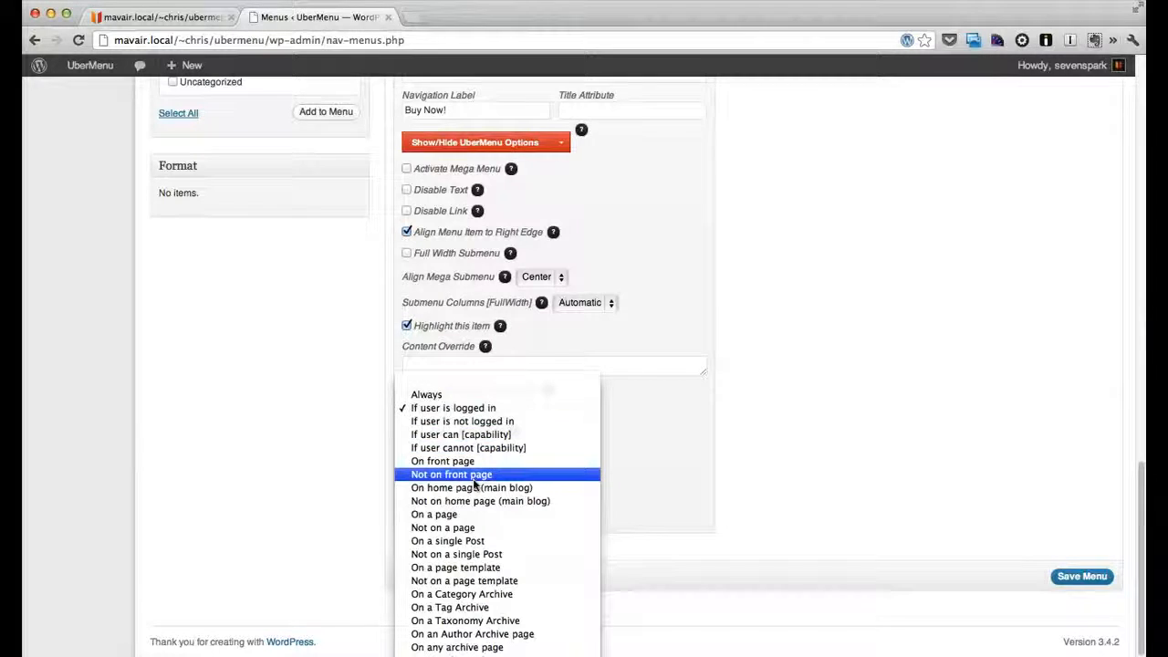
scroll(481, 609, down, 1)
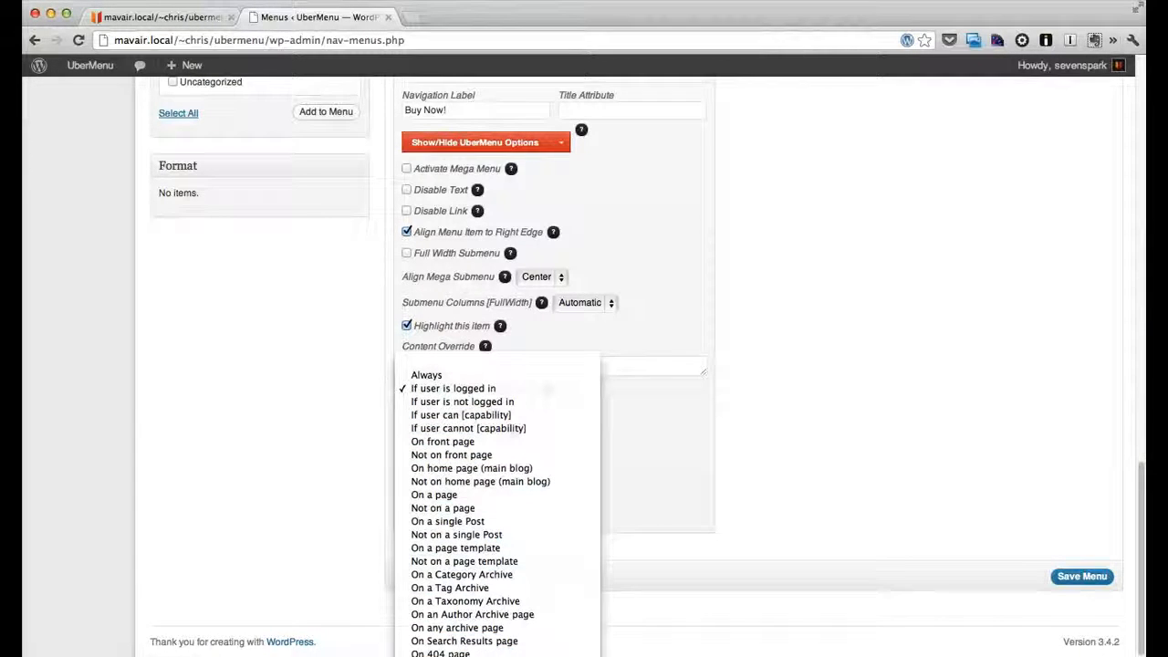
click(754, 396)
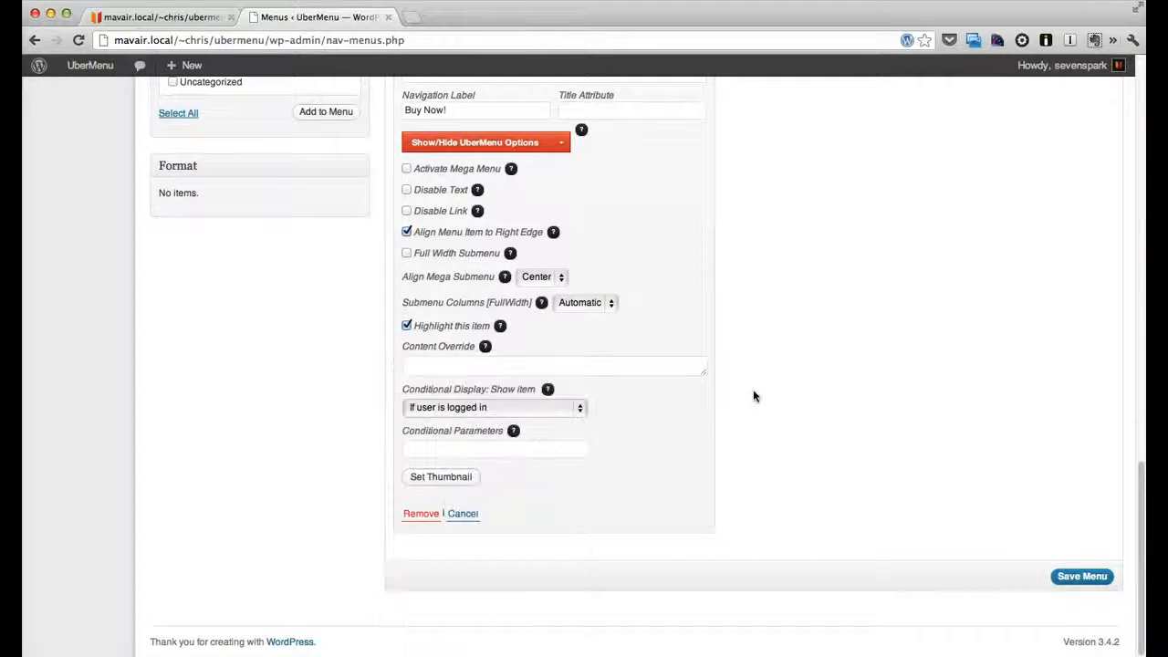
click(568, 409)
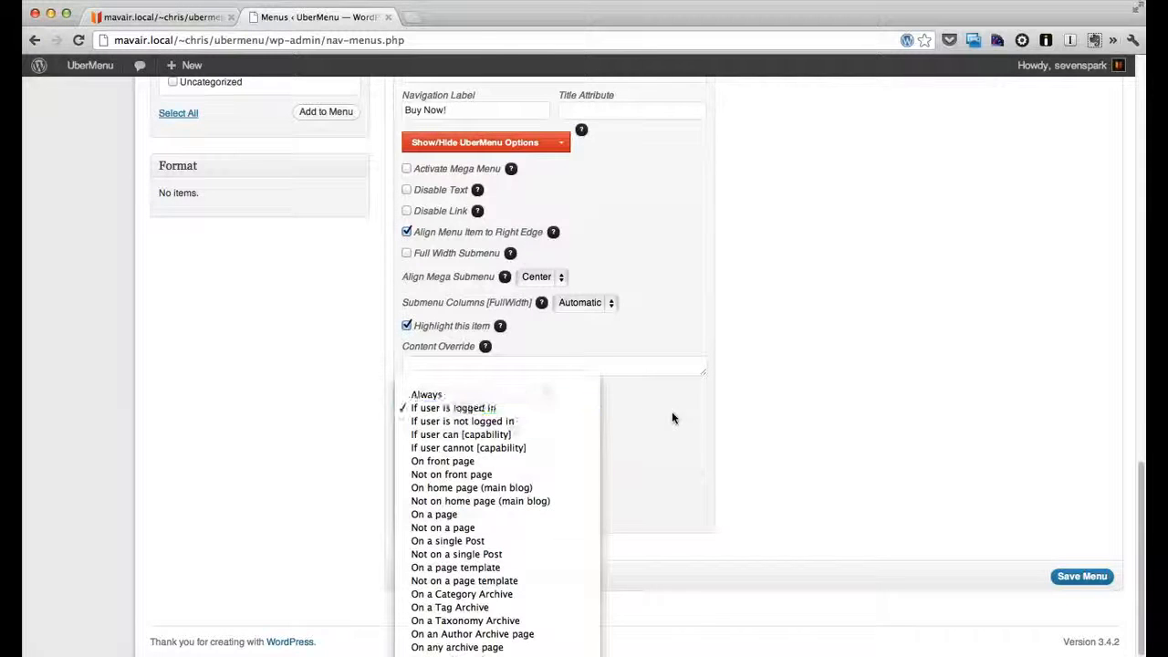
click(704, 418)
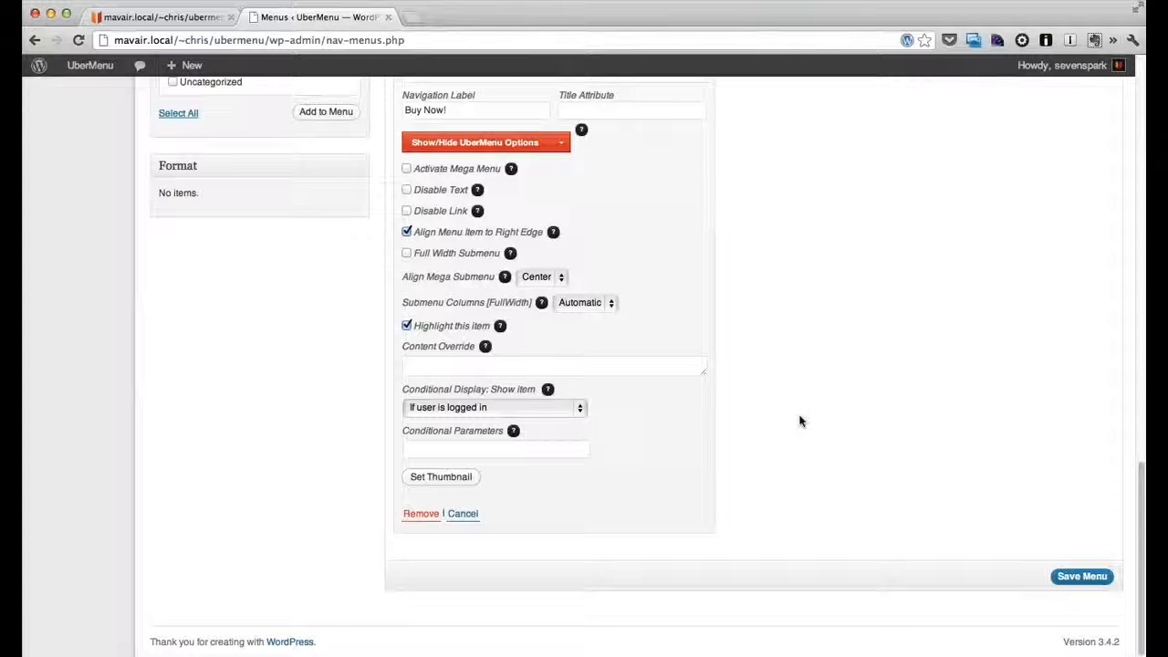
scroll(798, 416, up, 15)
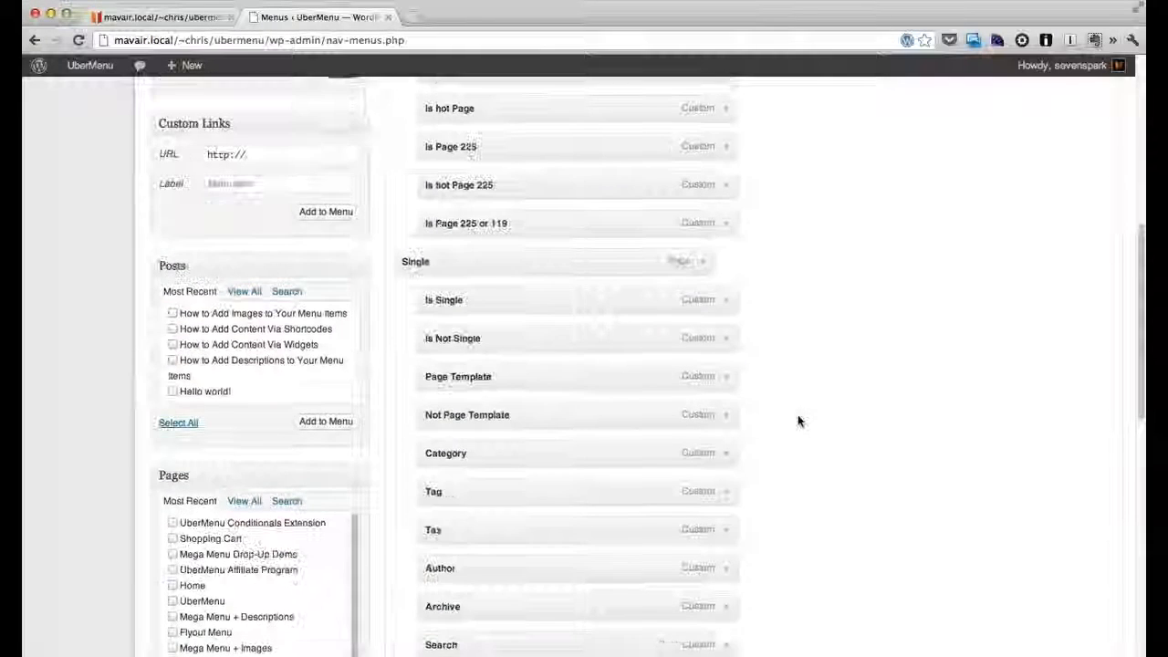